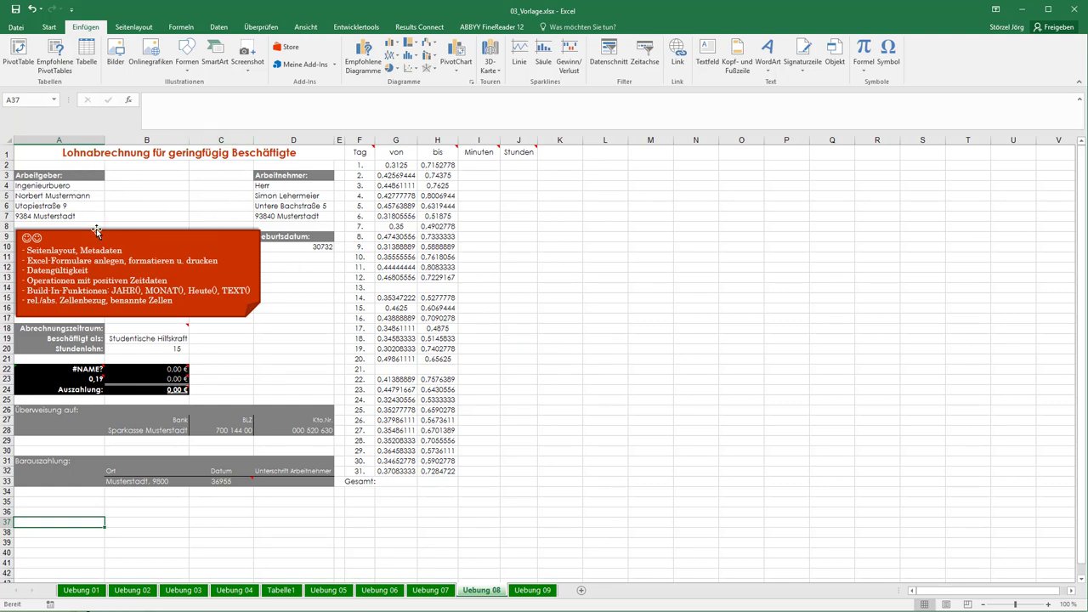
Move the red overview note down to rows 39–42 on the right, then select the times G2:H32
mouse_move(97, 233)
left_mouse_down()
mouse_move(239, 541)
mouse_move(891, 507)
left_mouse_up()
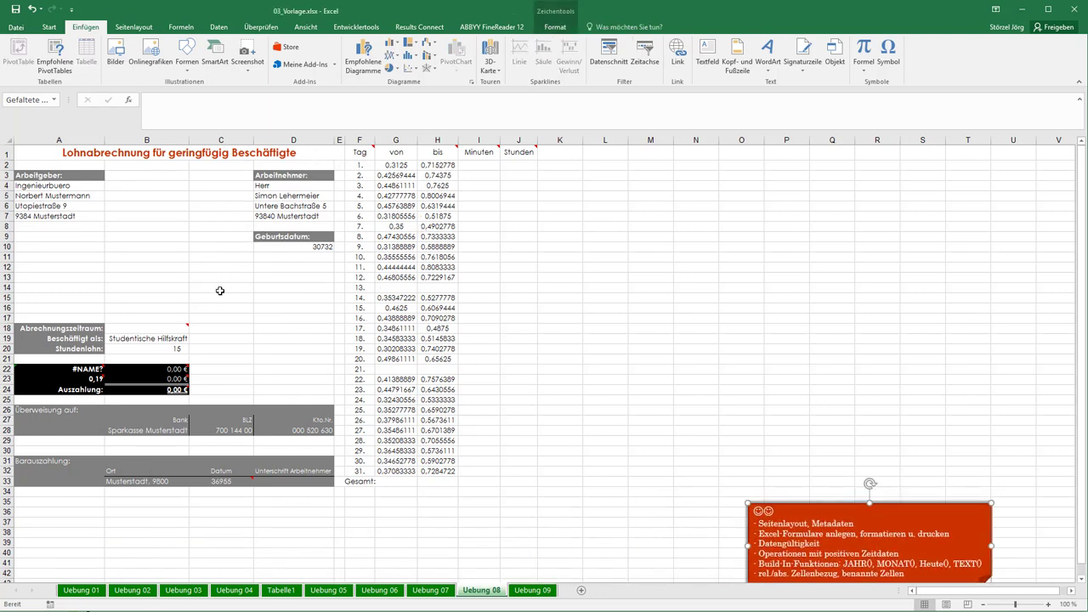
mouse_move(461, 149)
mouse_move(388, 164)
left_mouse_down()
mouse_move(436, 194)
mouse_move(456, 471)
left_mouse_up()
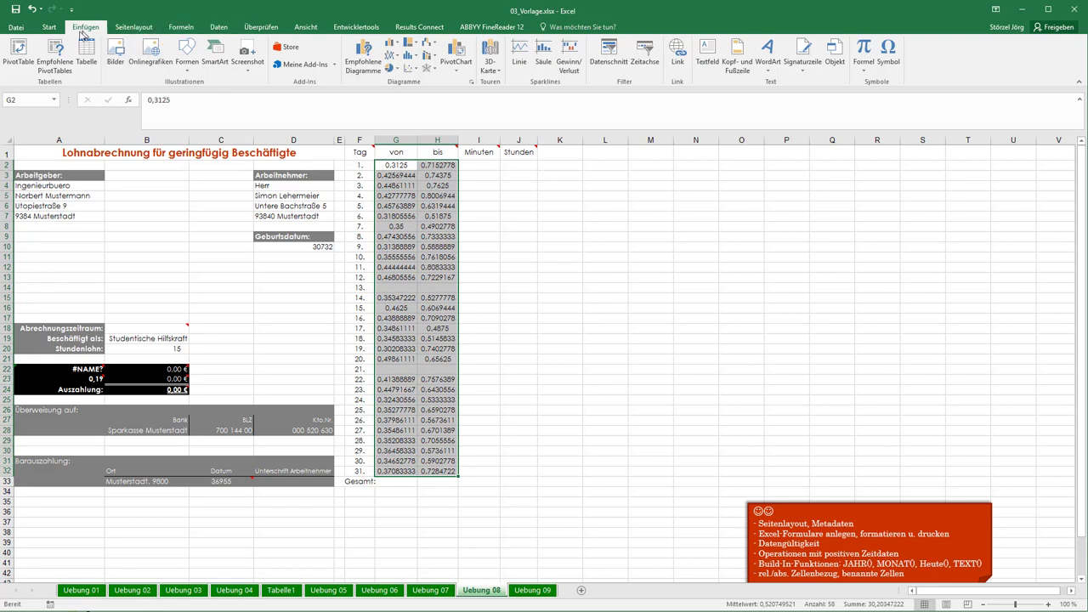
Format the von/bis times with the custom number format hh:mm "Uhr"
left_click(52, 28)
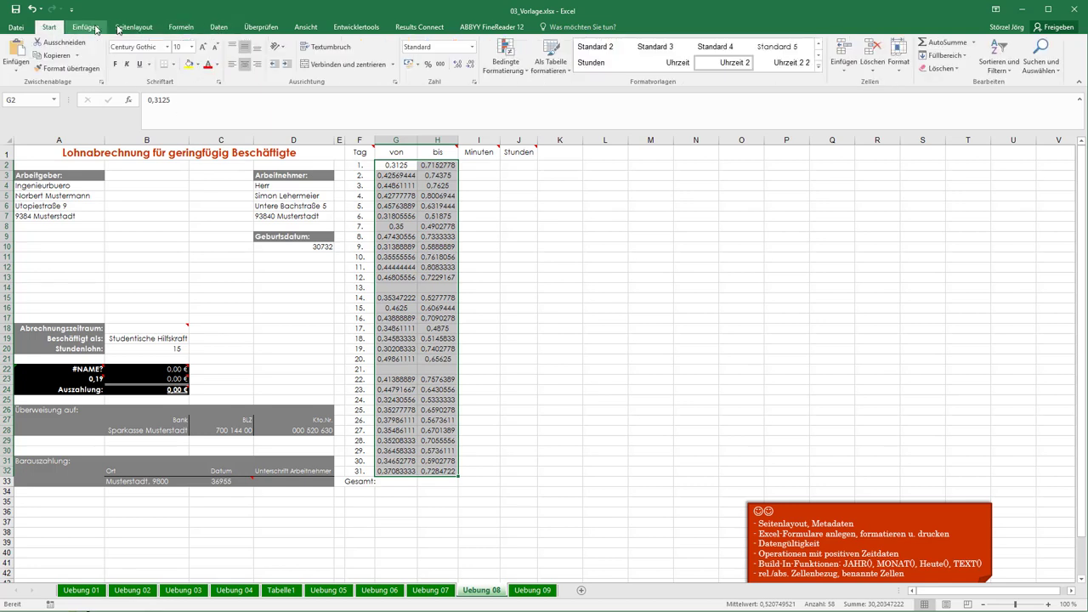
left_click(469, 49)
left_click(442, 216)
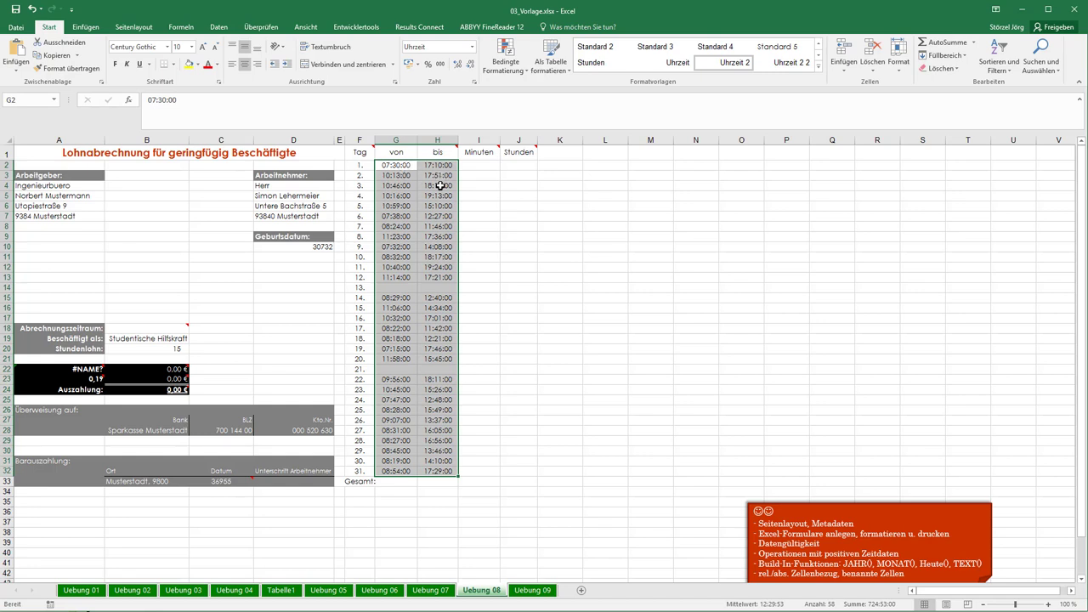
left_click(475, 83)
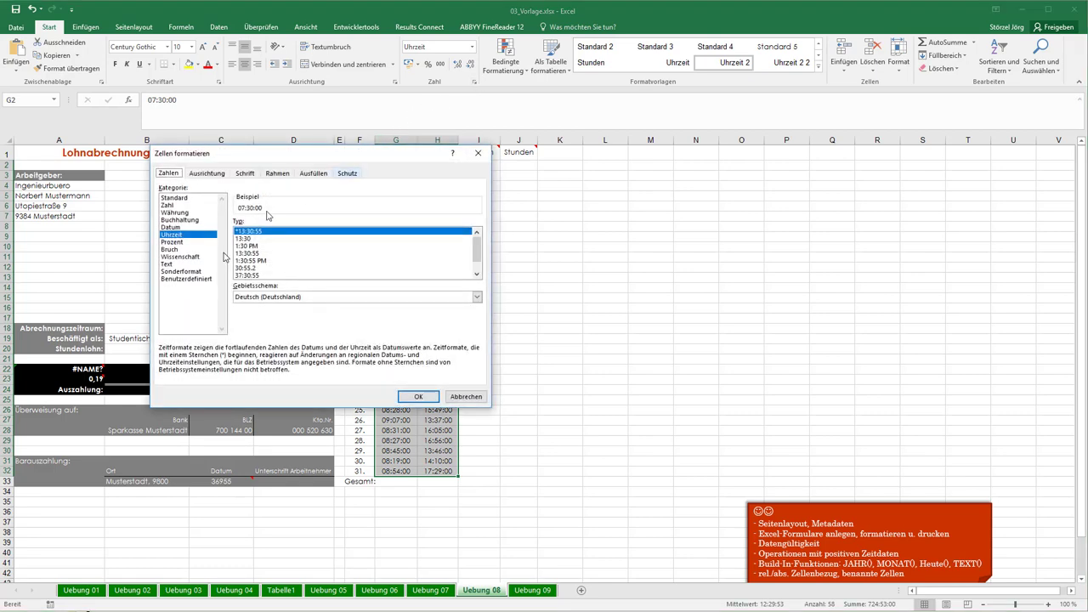
left_click(202, 278)
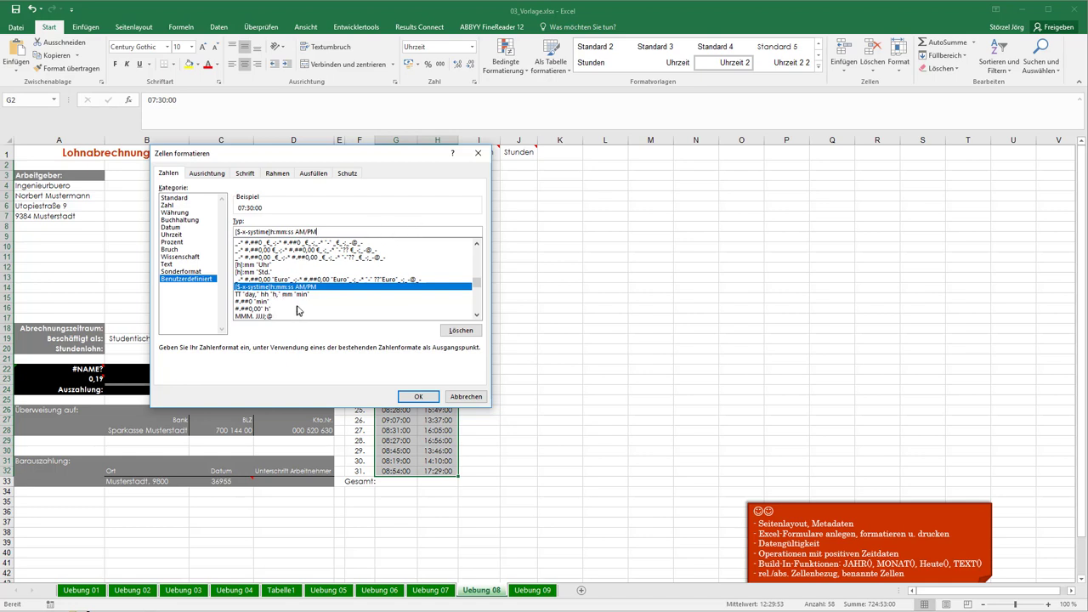
left_click_drag(340, 231, 133, 241)
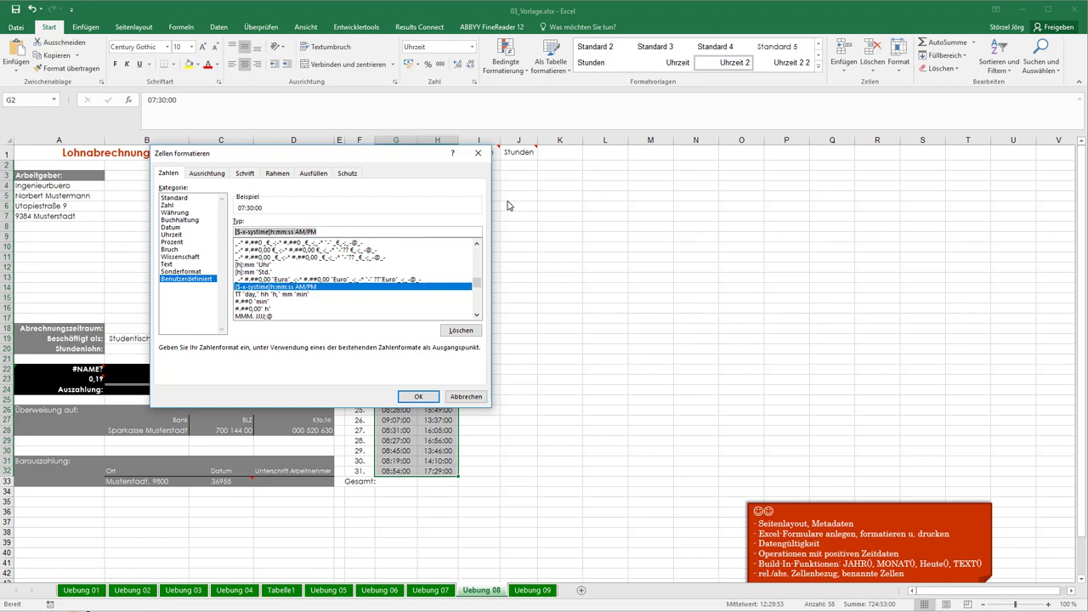
type("hh:")
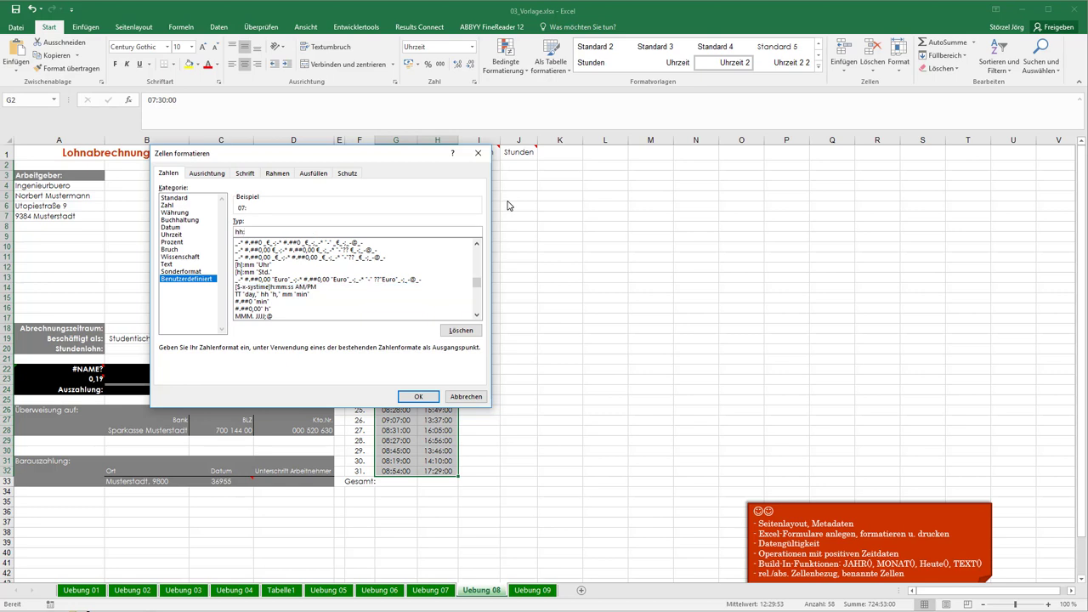
type("mm \"Uhr")
left_click(409, 397)
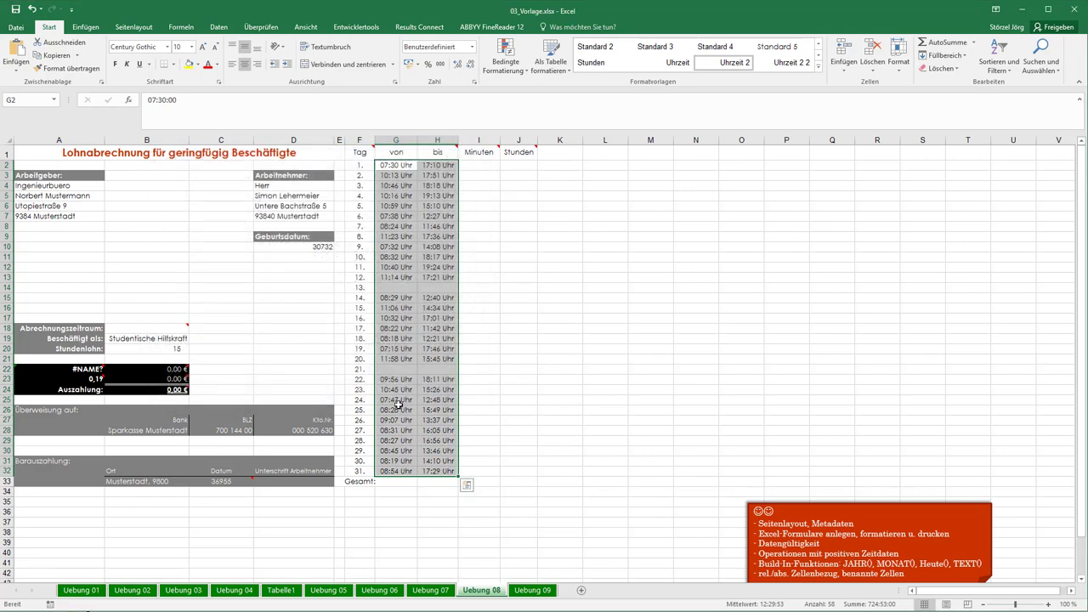
Enter the day 1 time difference =H2-G2 in cell I2
left_click(512, 257)
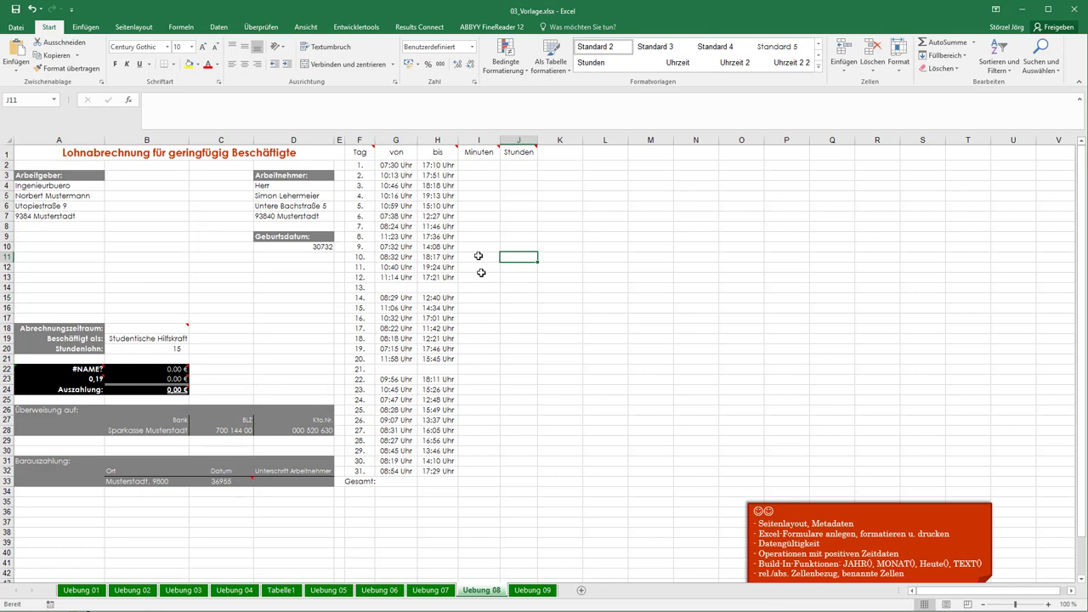
left_click(473, 162)
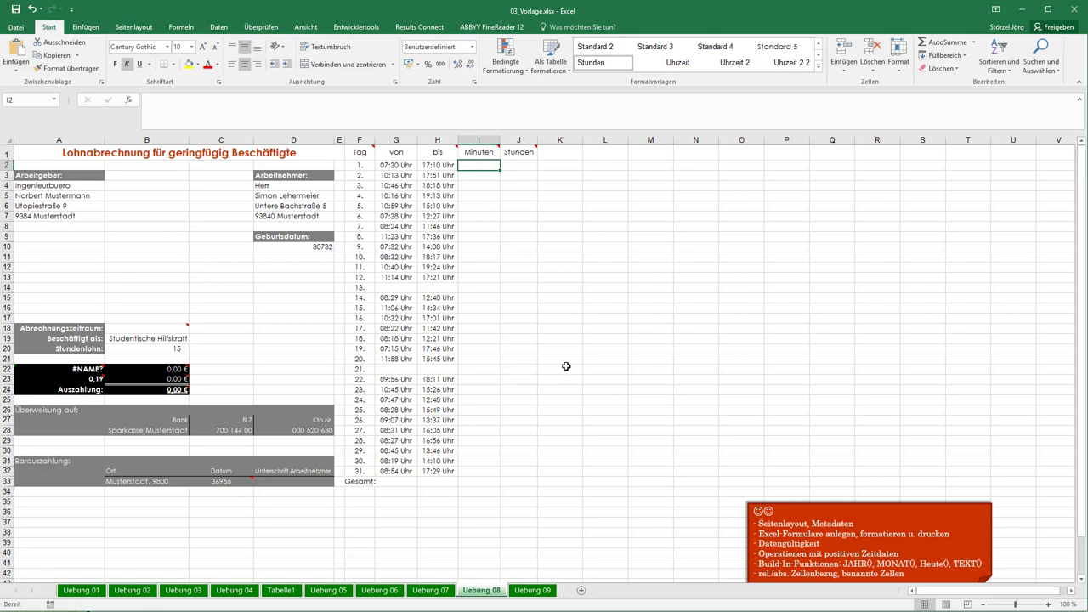
left_click(469, 151)
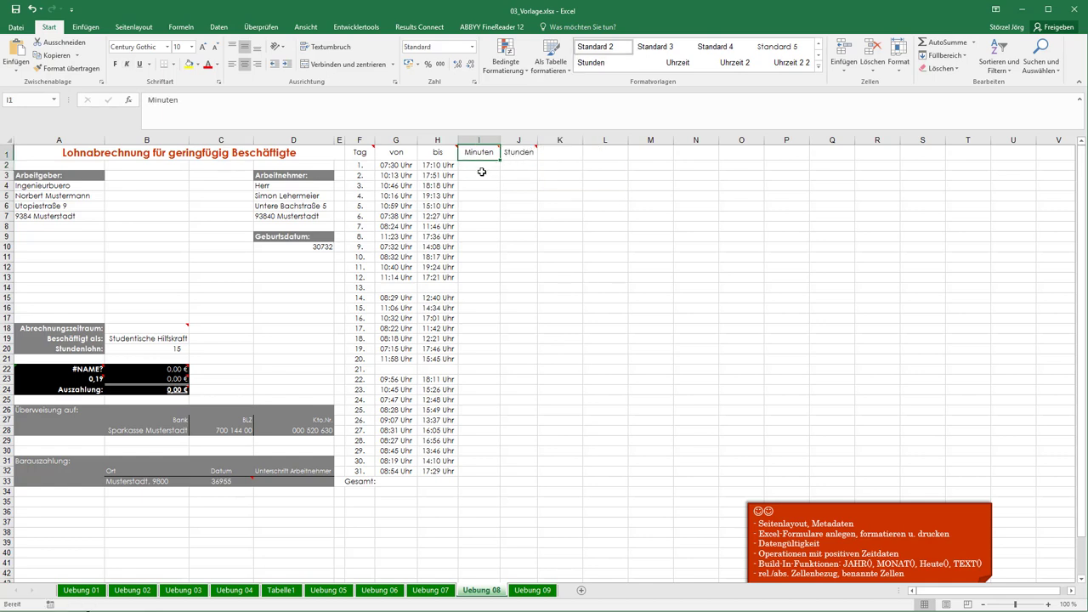
left_click(481, 171)
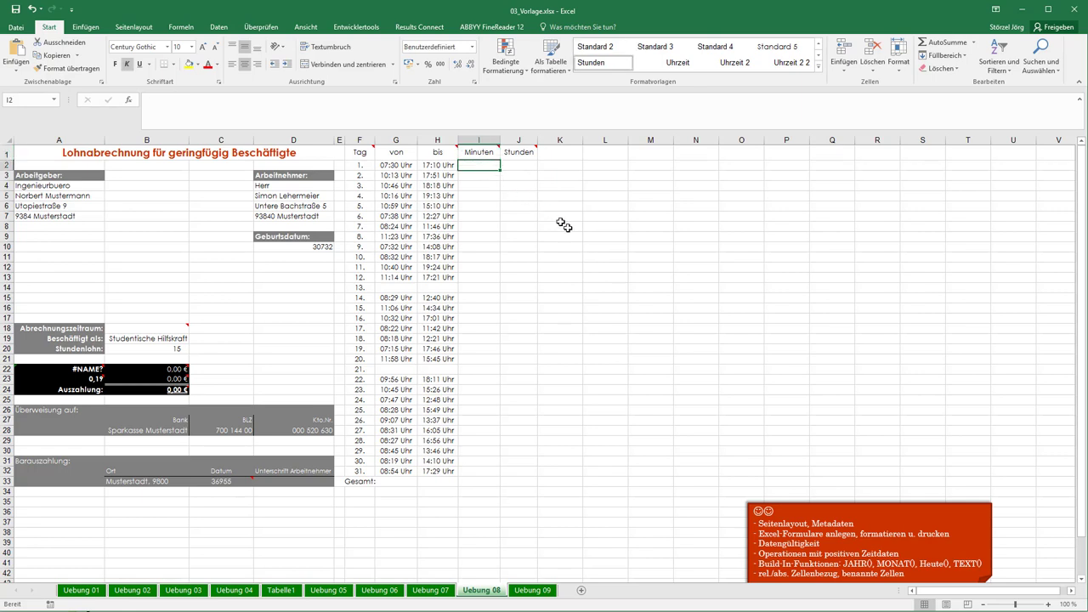
type("=")
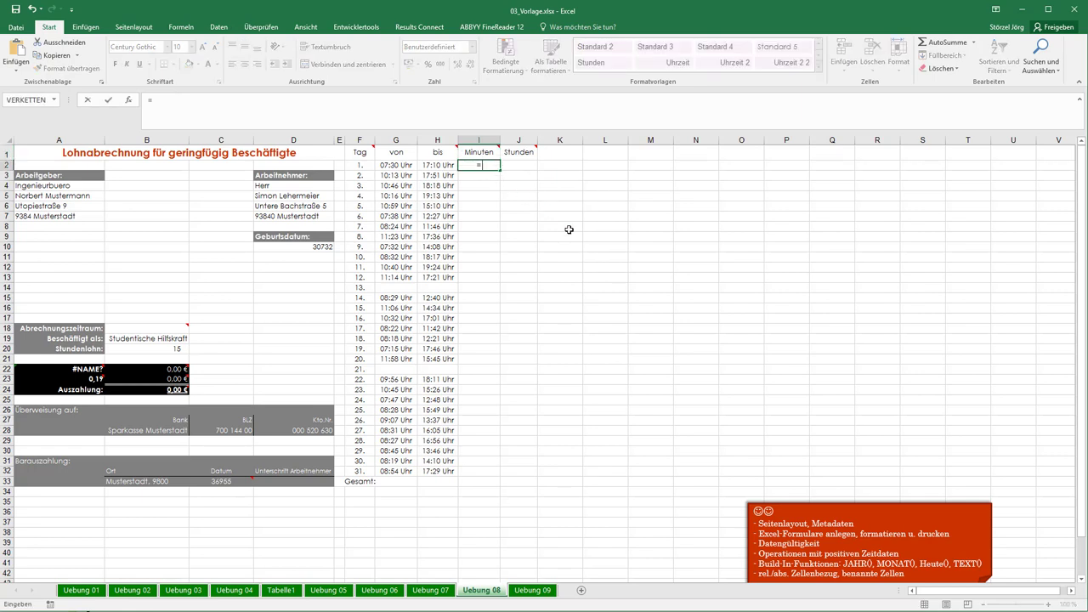
left_click(453, 165)
type("-")
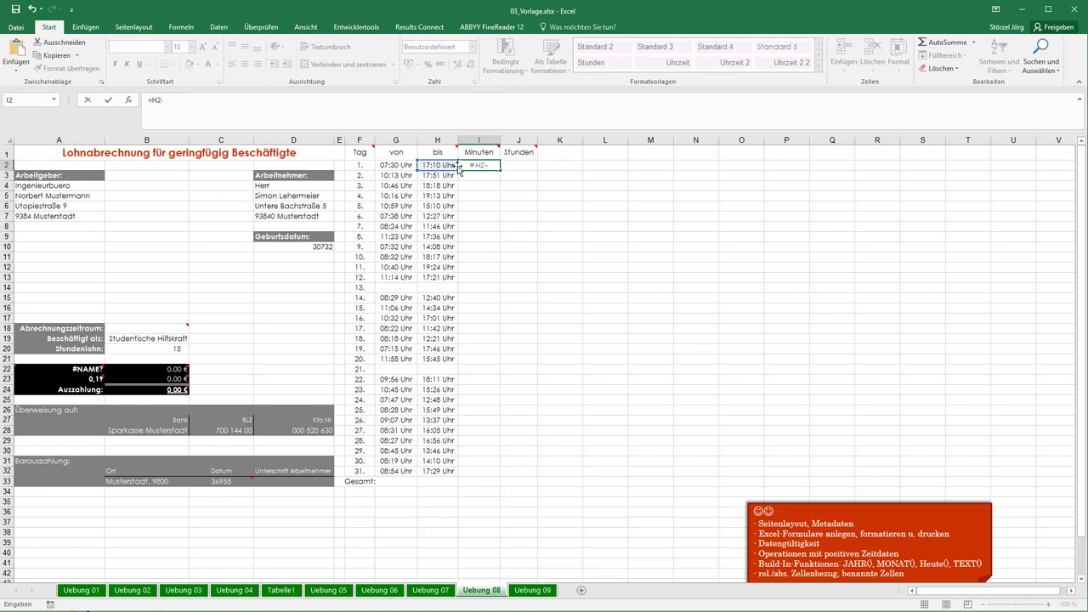
left_click(389, 165)
key("Return")
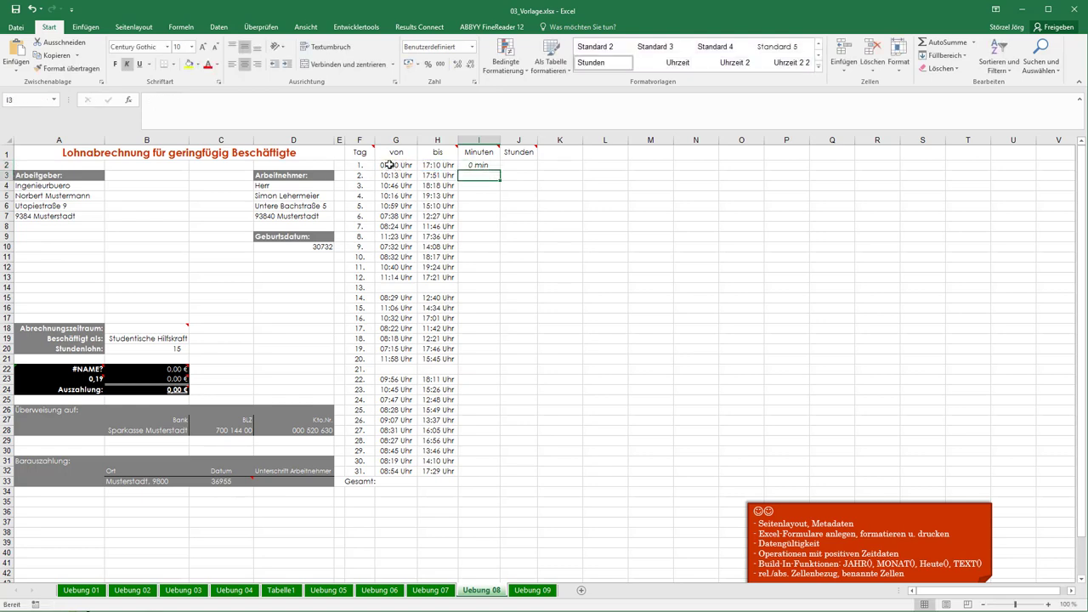
Change I2 to =(H2-G2)*24*60 and fill it down column I for days 1–31
left_click(487, 168)
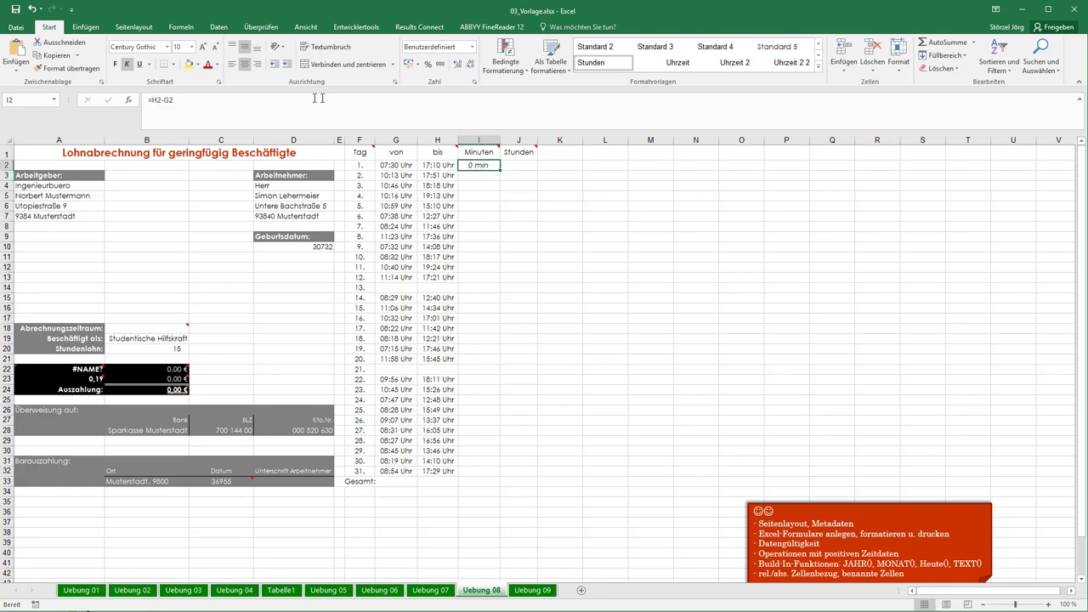
left_click(216, 102)
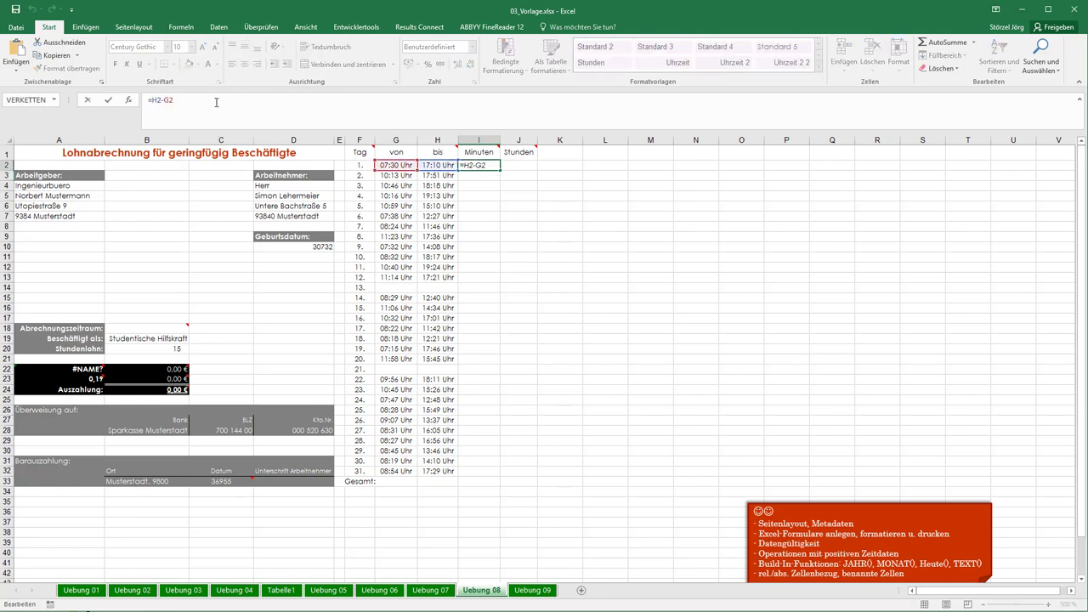
type("(")
type("24*60")
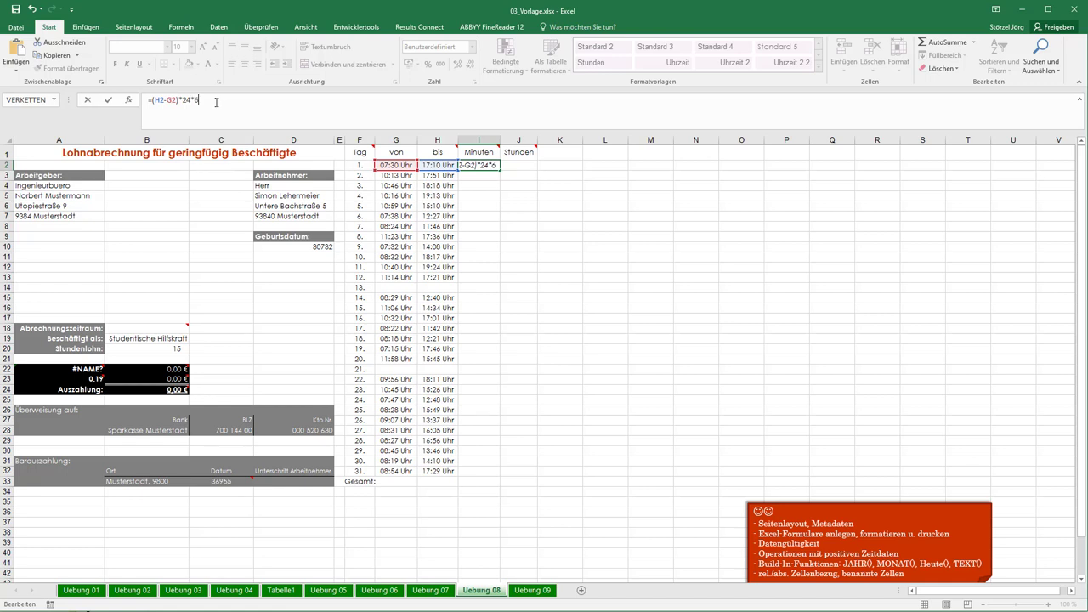
key("Return")
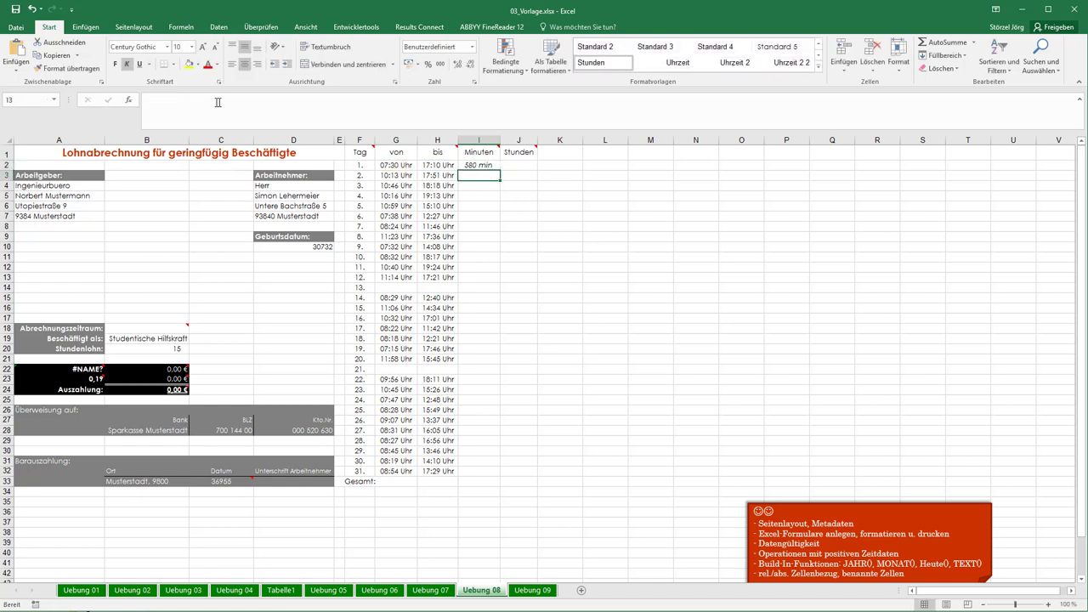
left_click(477, 165)
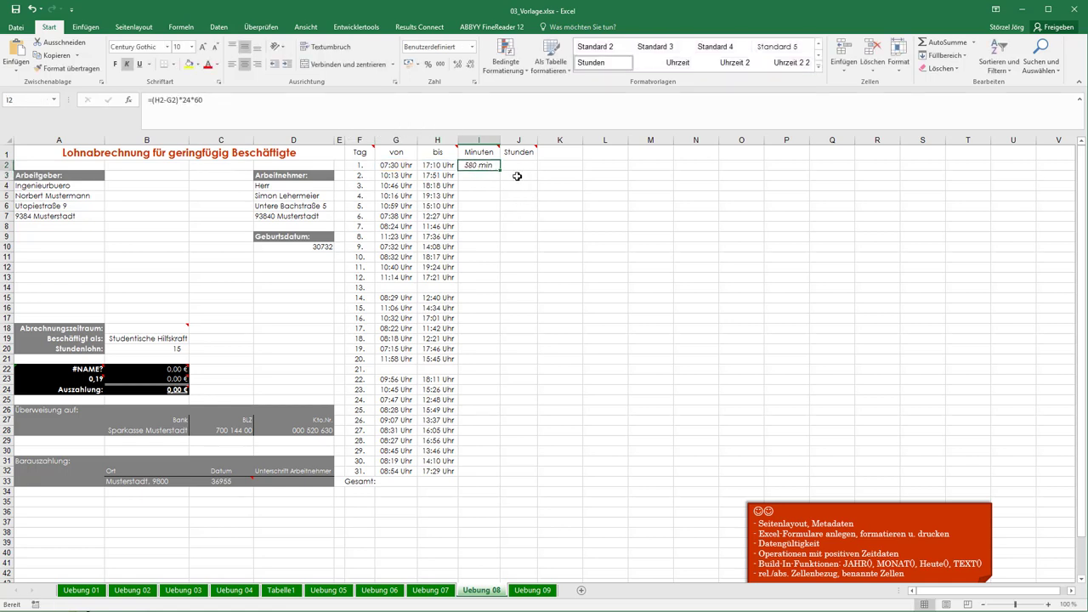
double_click(499, 170)
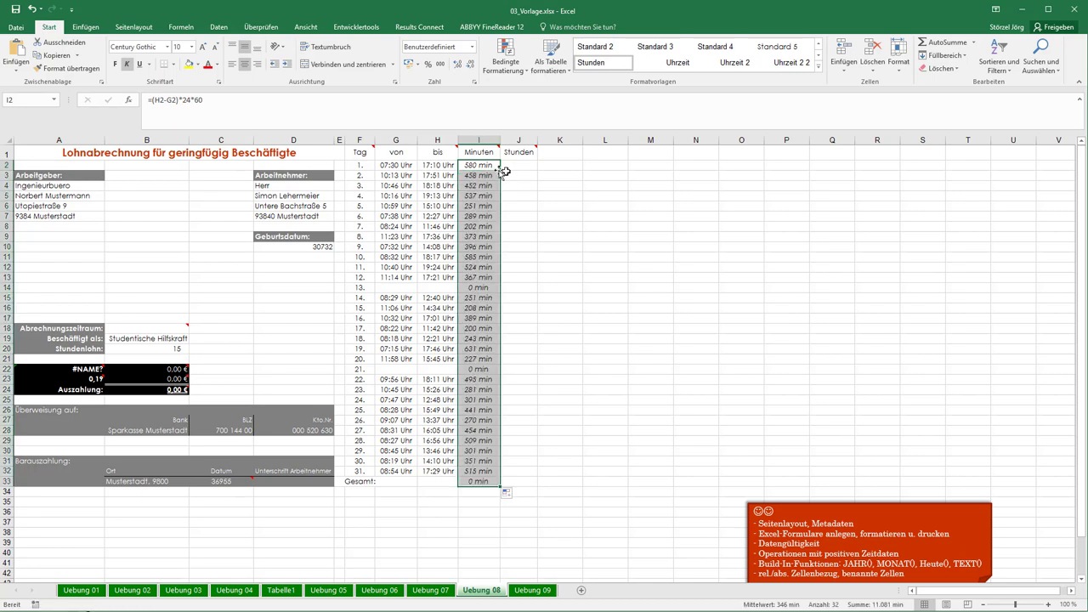
left_click(544, 181)
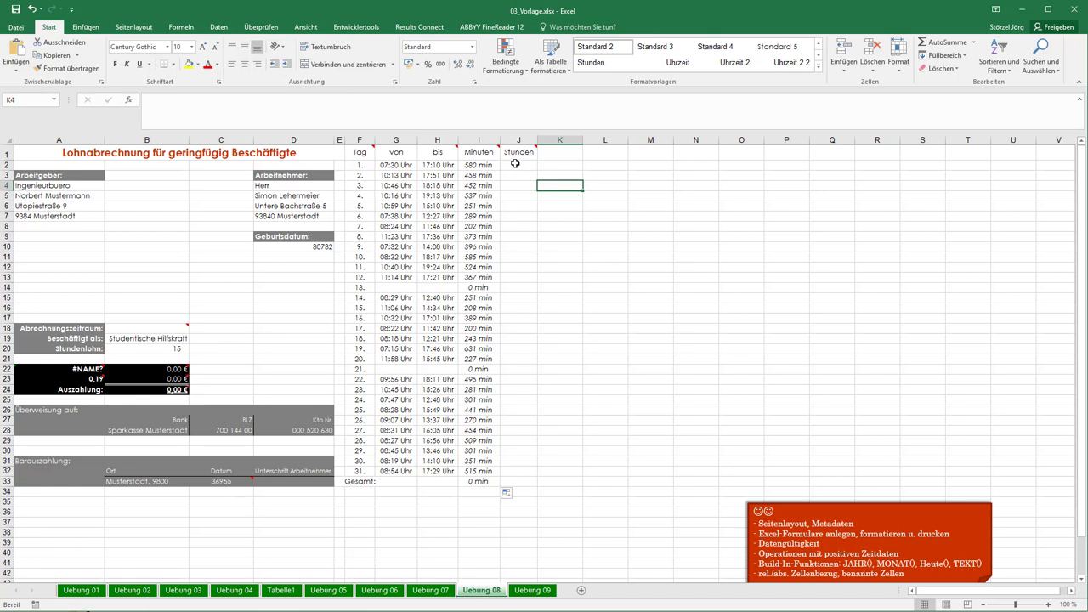
Enter =(H2-G2)*24 in J2 and fill it down to J32, showing hours like 9.67 h
left_click(475, 165)
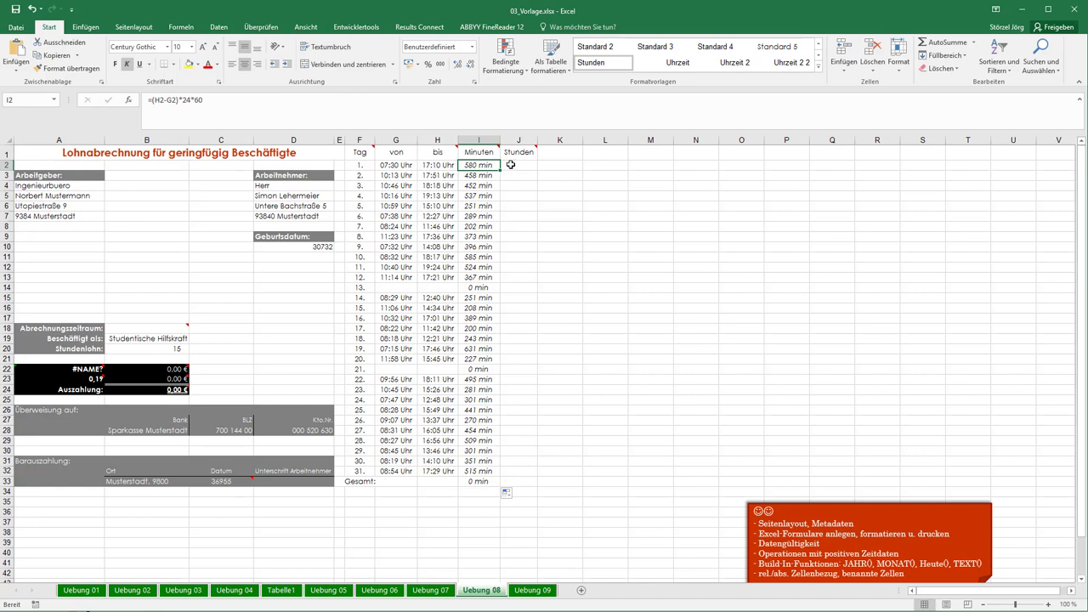
left_click_drag(511, 165, 509, 472)
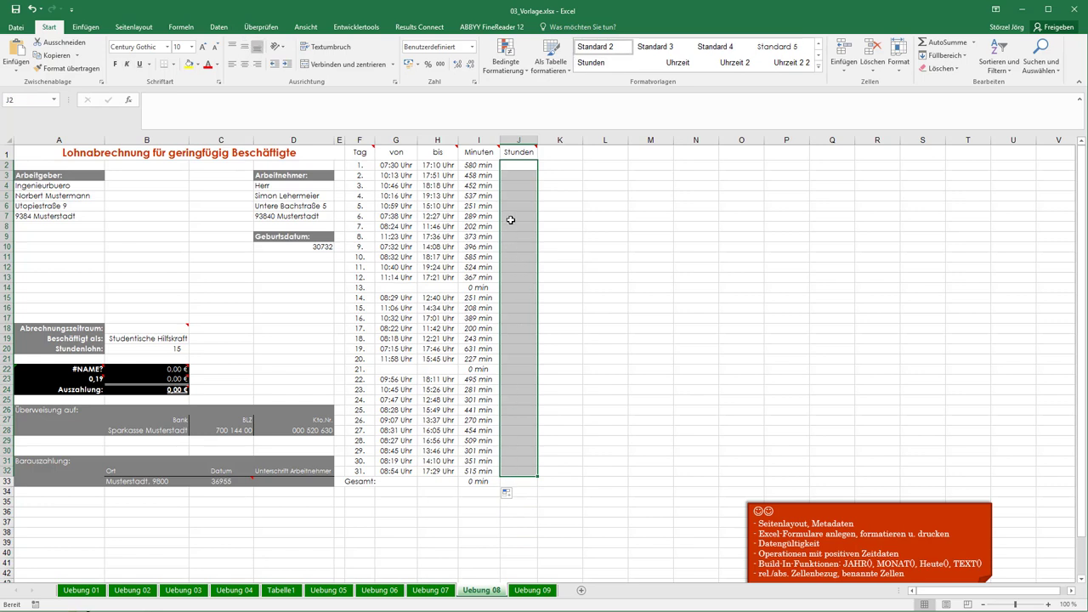
type("=")
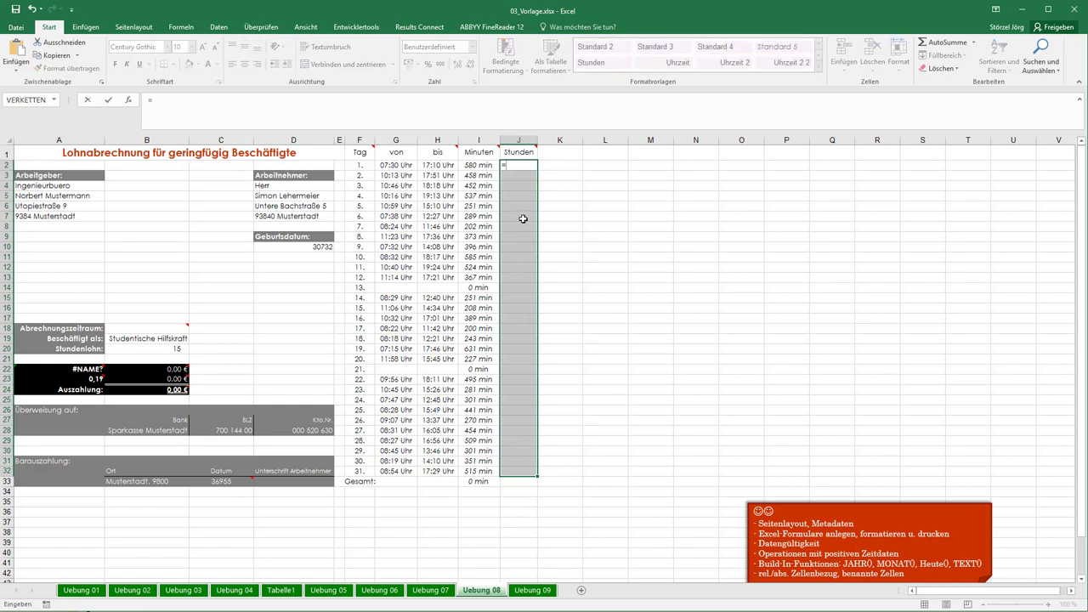
type("(")
left_click(434, 164)
type("-")
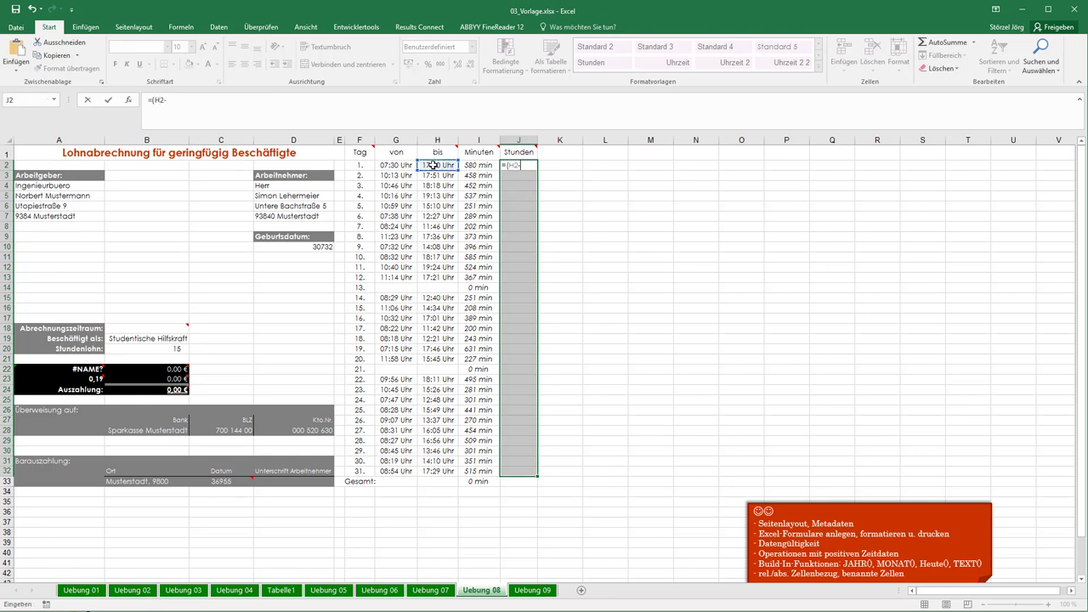
left_click(385, 165)
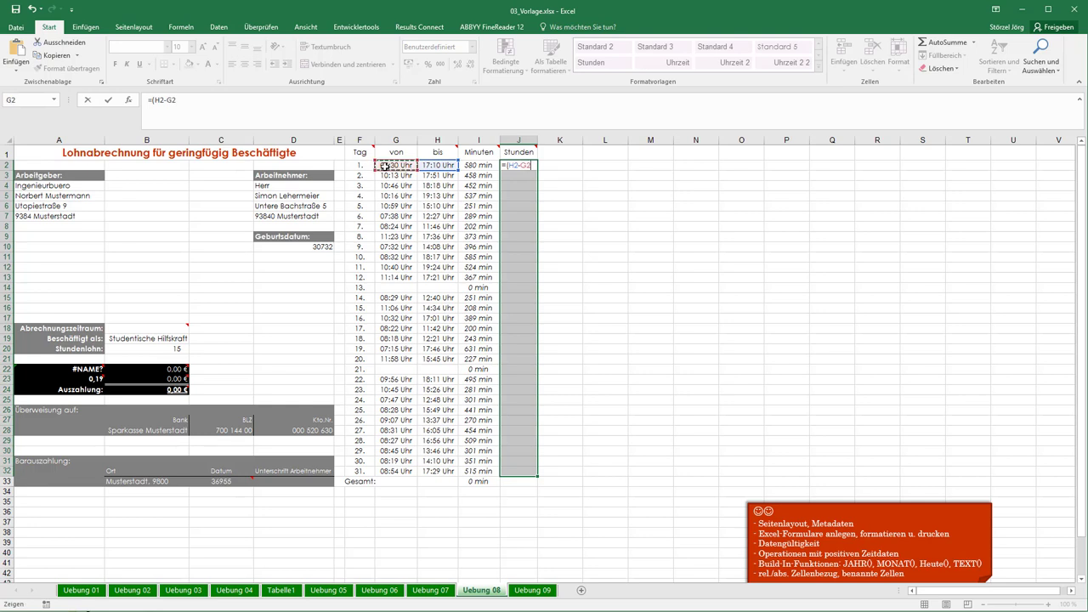
type(")*24")
key("Return")
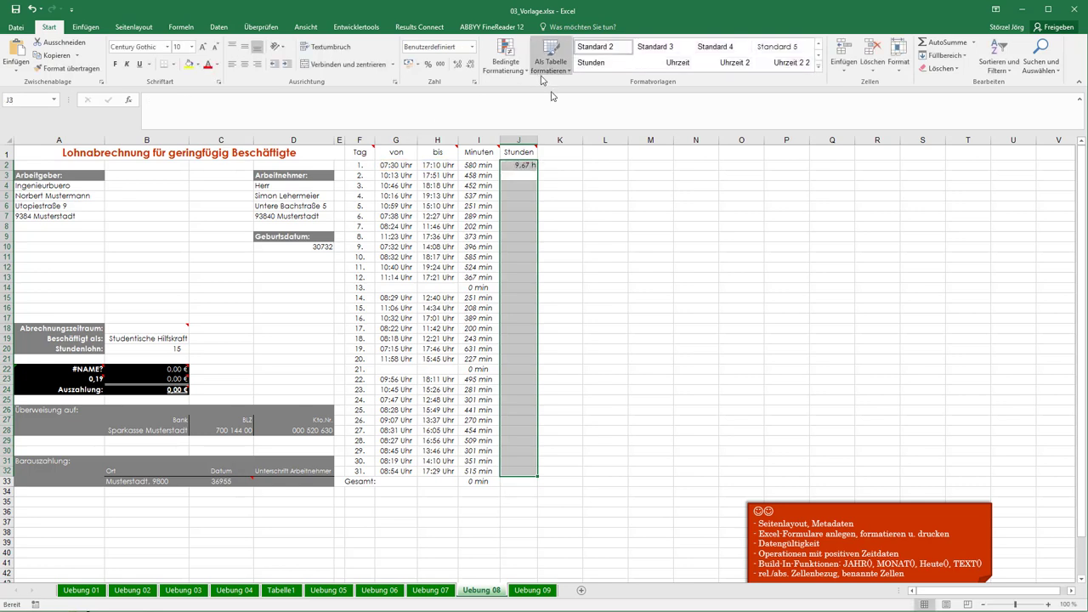
left_click(519, 165)
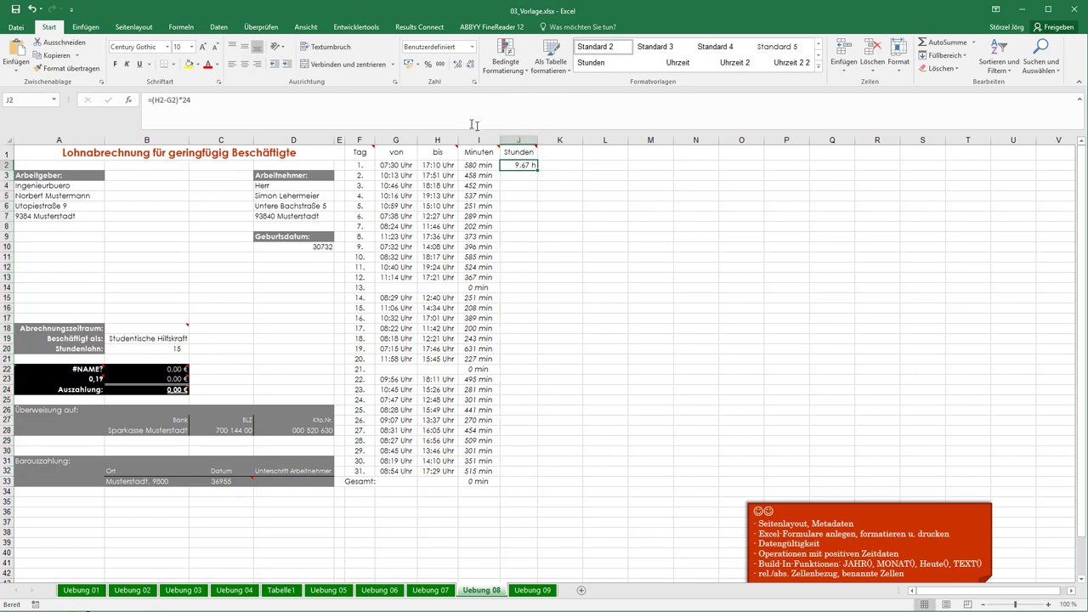
double_click(538, 170)
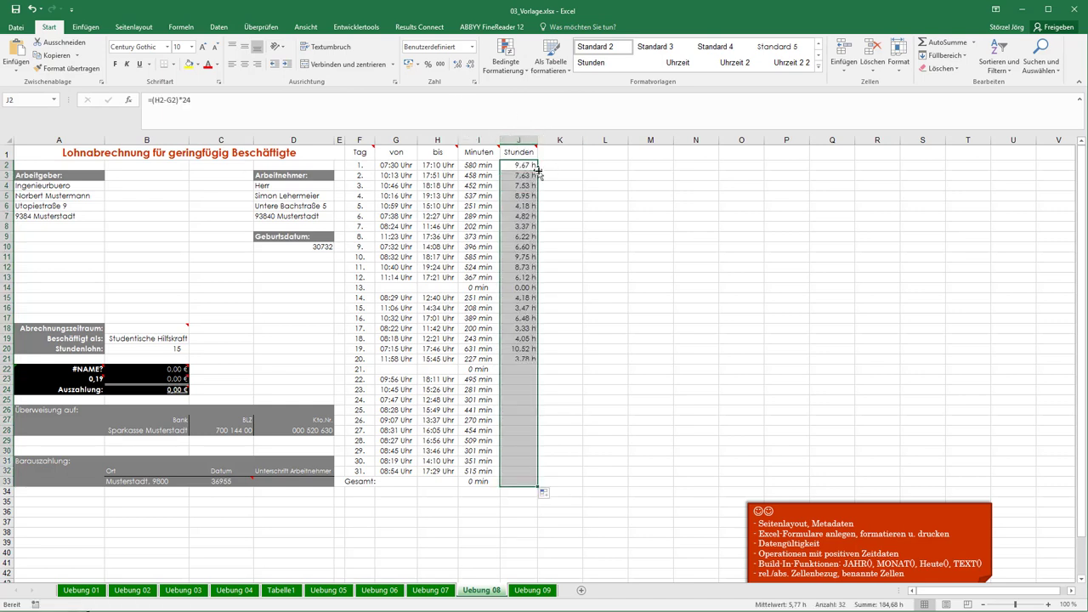
left_click(597, 227)
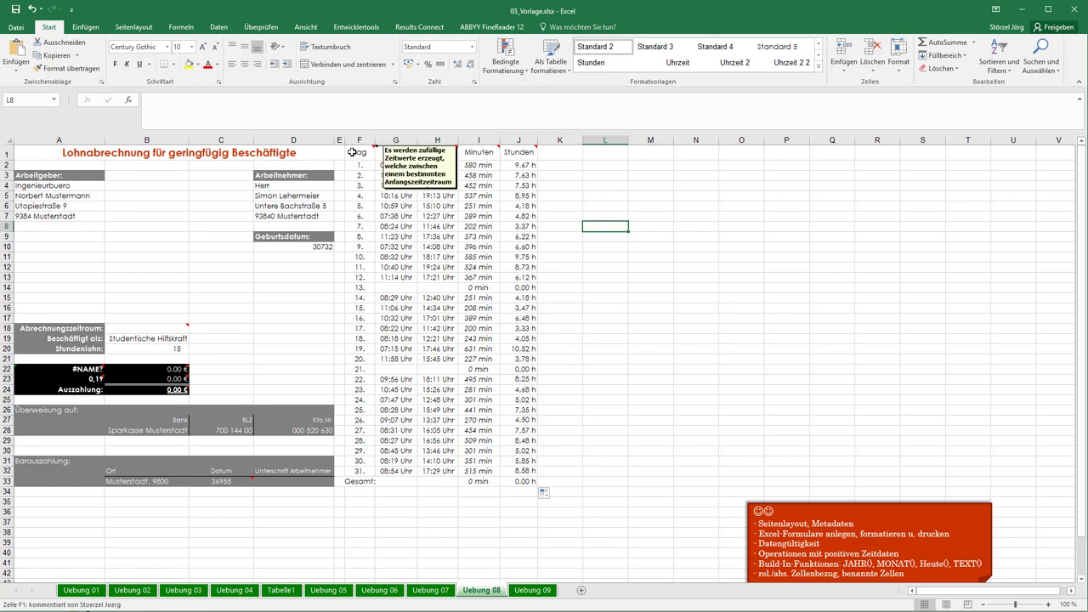
Style F1:J32 as a table with a red header and banded rows, then convert it back to a range
mouse_move(358, 152)
left_mouse_down()
mouse_move(490, 365)
mouse_move(513, 470)
left_mouse_up()
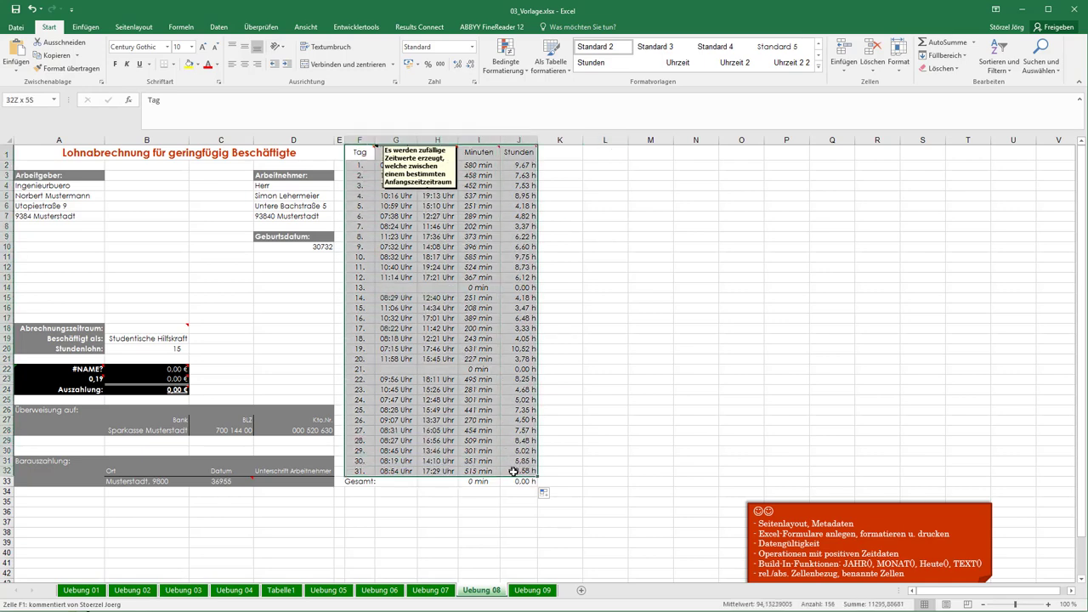
left_click(85, 27)
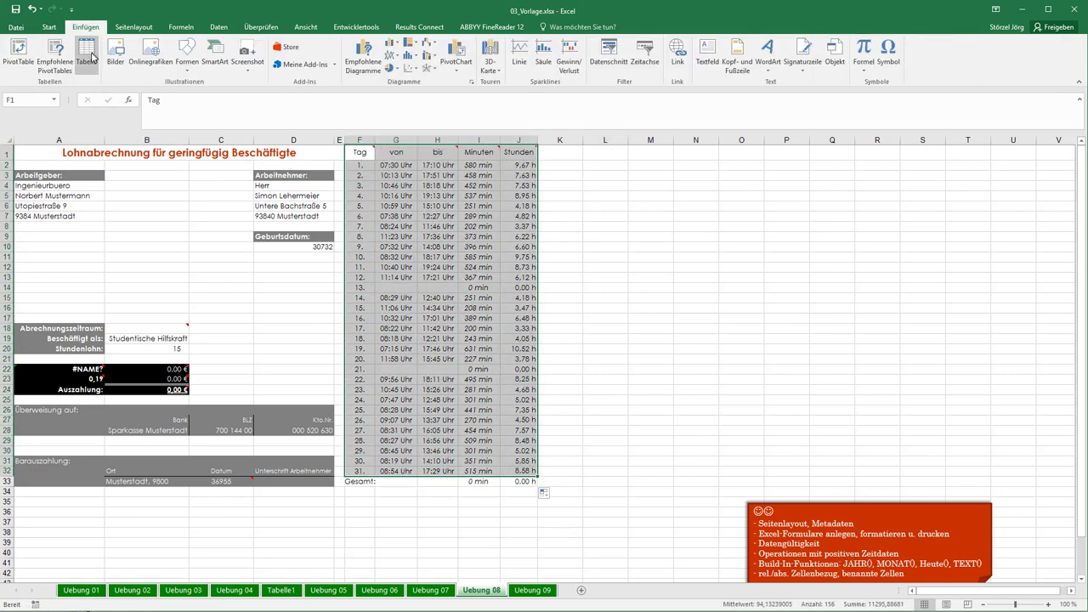
left_click(92, 56)
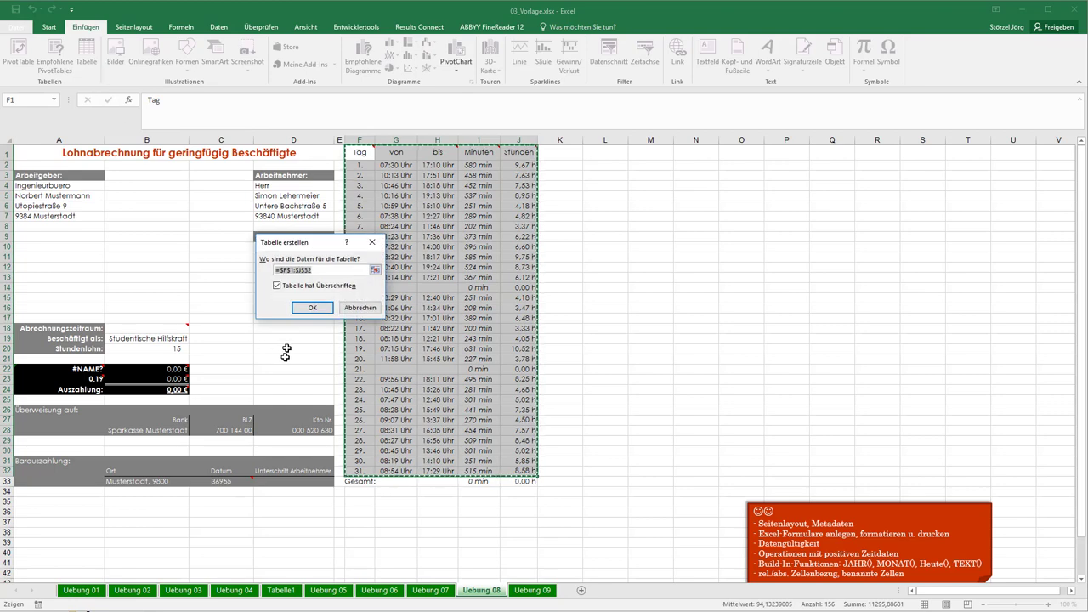
left_click(310, 306)
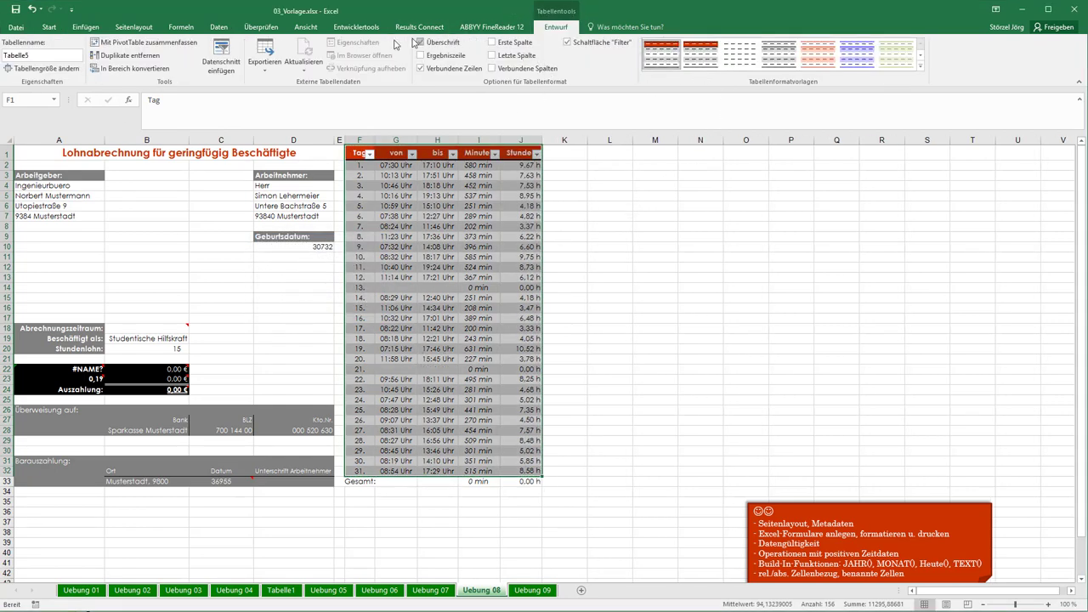
left_click(144, 68)
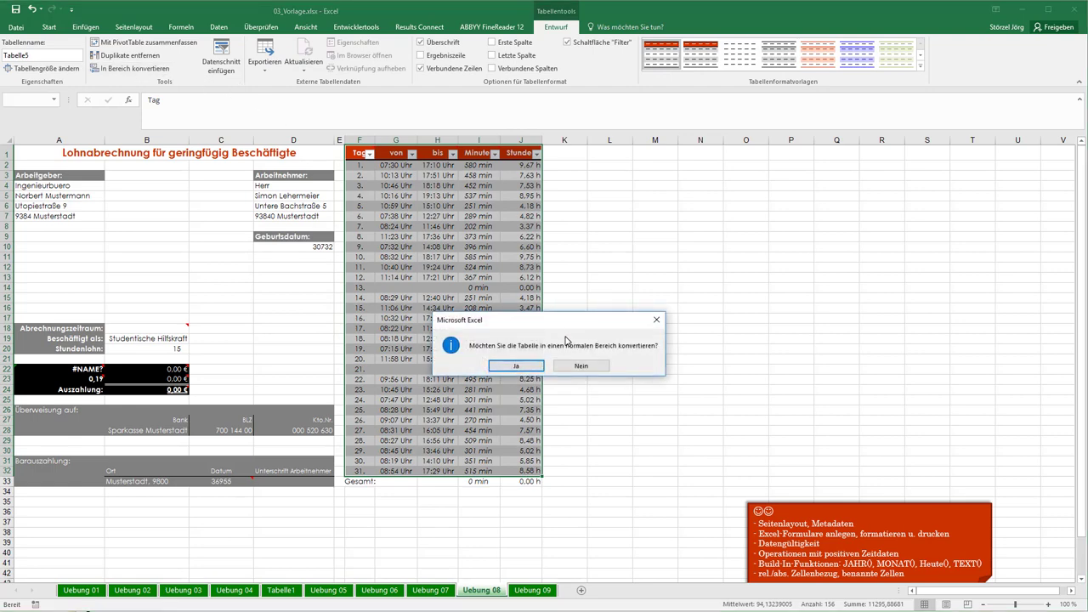
left_click(502, 369)
left_click(620, 289)
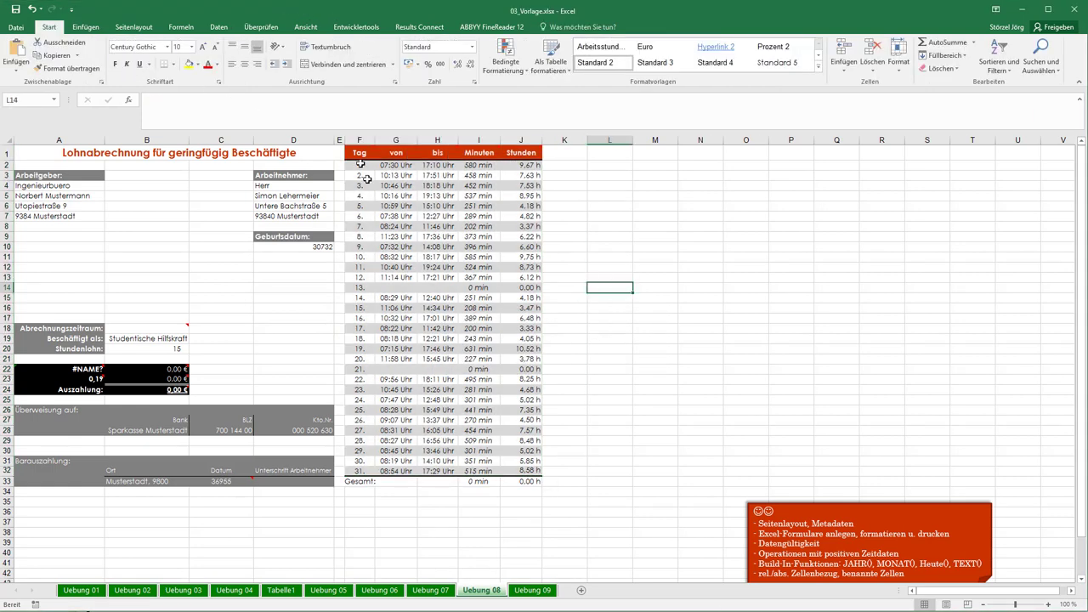
AutoSum the minutes in I33 and the hours in J33, giving 11,081 min and 184.68 h
left_click(478, 481)
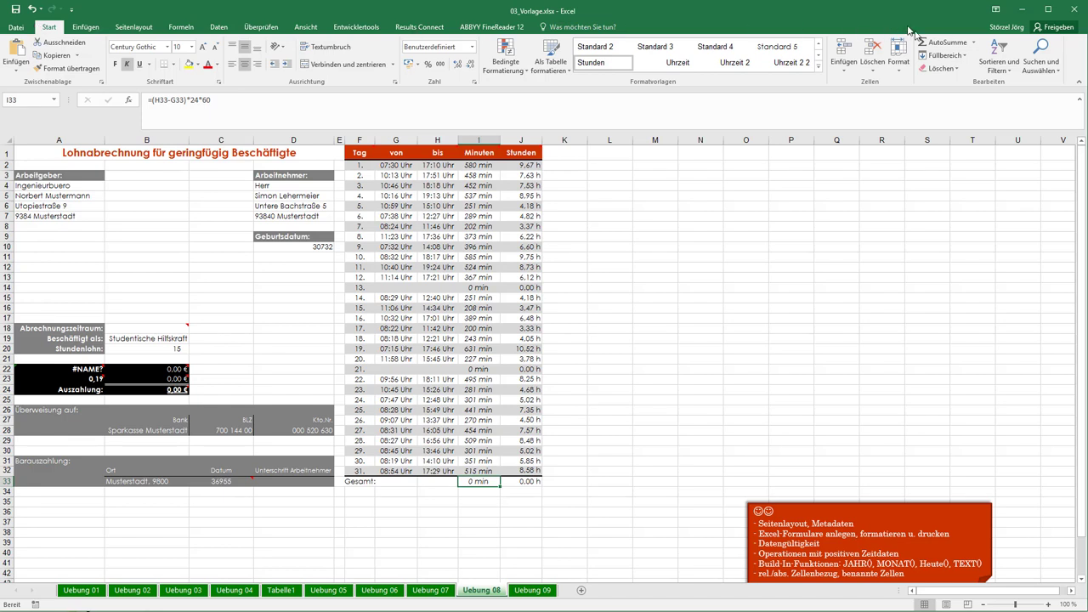
left_click(942, 44)
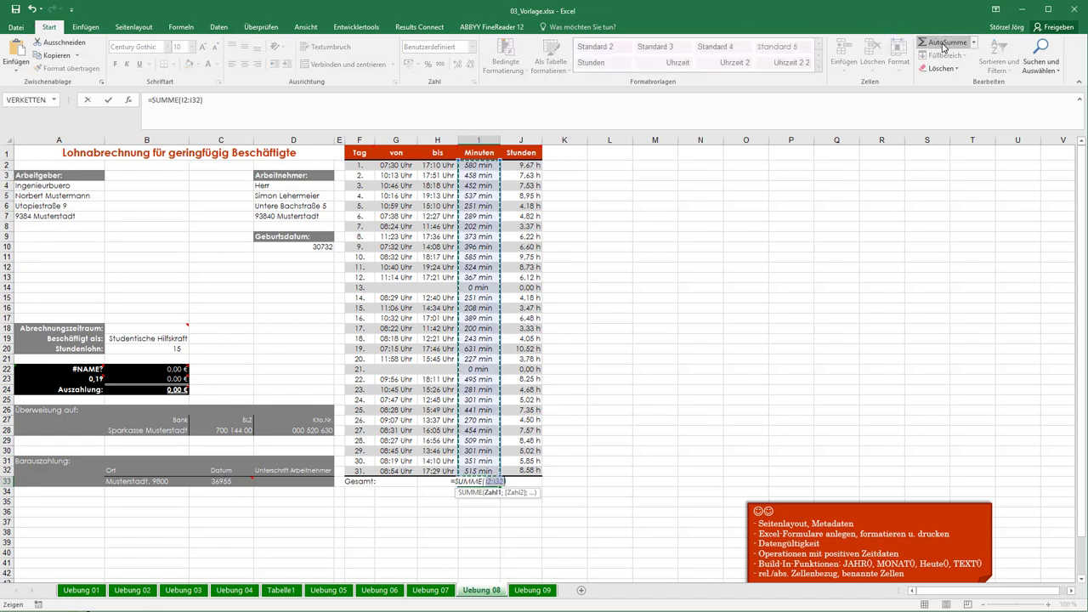
key("Return")
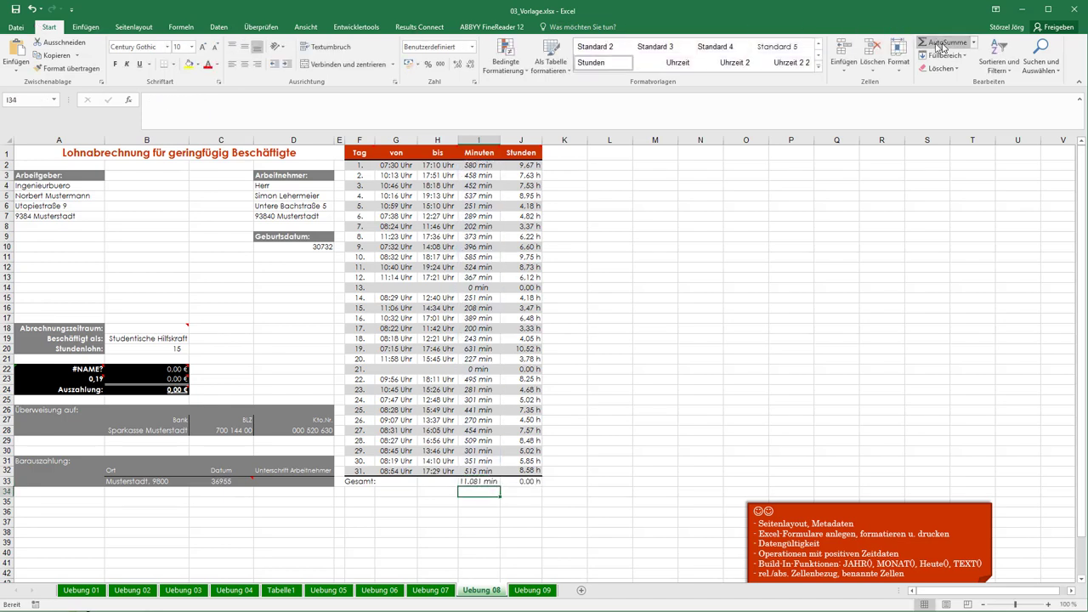
left_click(520, 481)
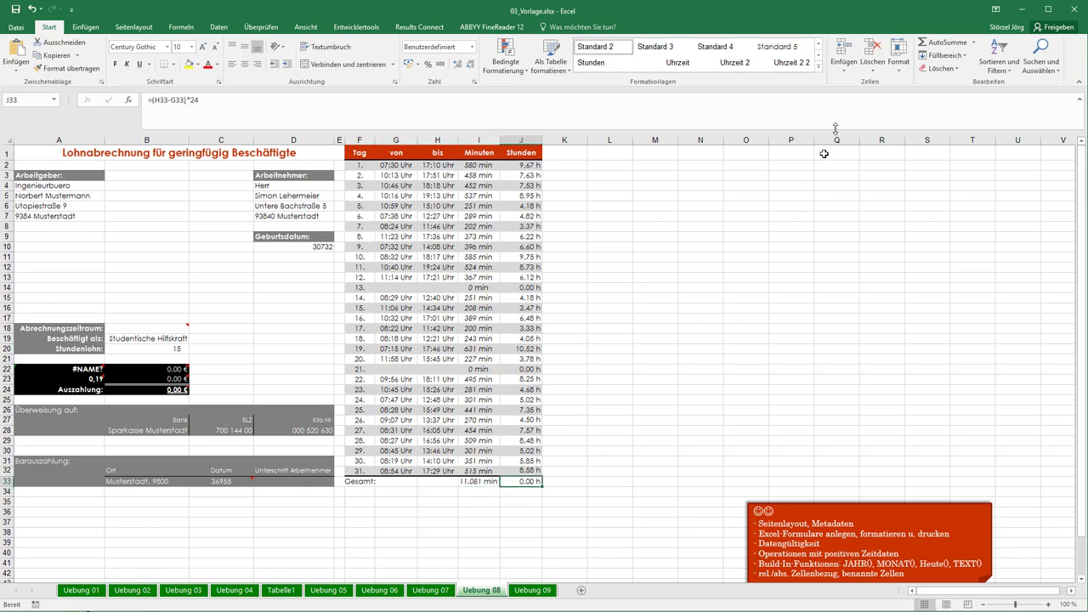
left_click(942, 44)
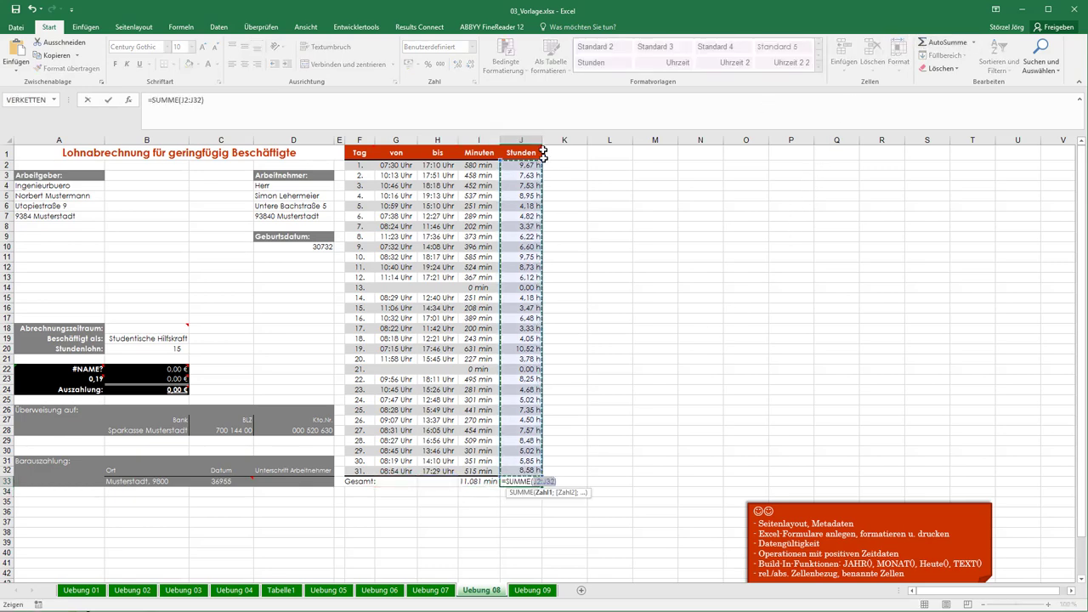
key("Return")
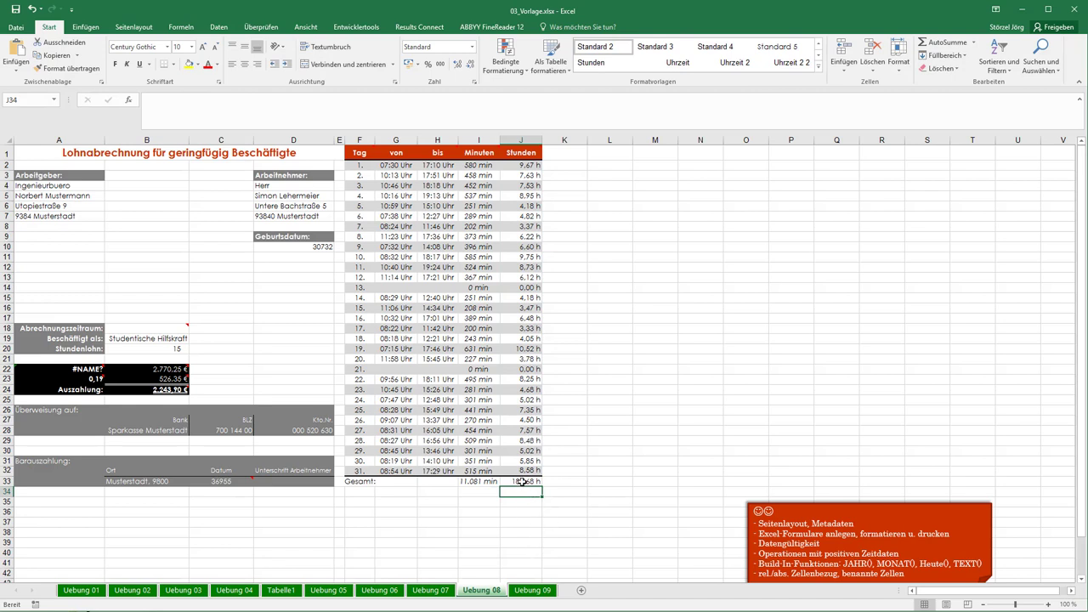
Give the Gesamt row F33:J33 a thick top border and a double bottom border
mouse_move(348, 481)
left_mouse_down()
mouse_move(509, 476)
mouse_move(515, 488)
left_mouse_up()
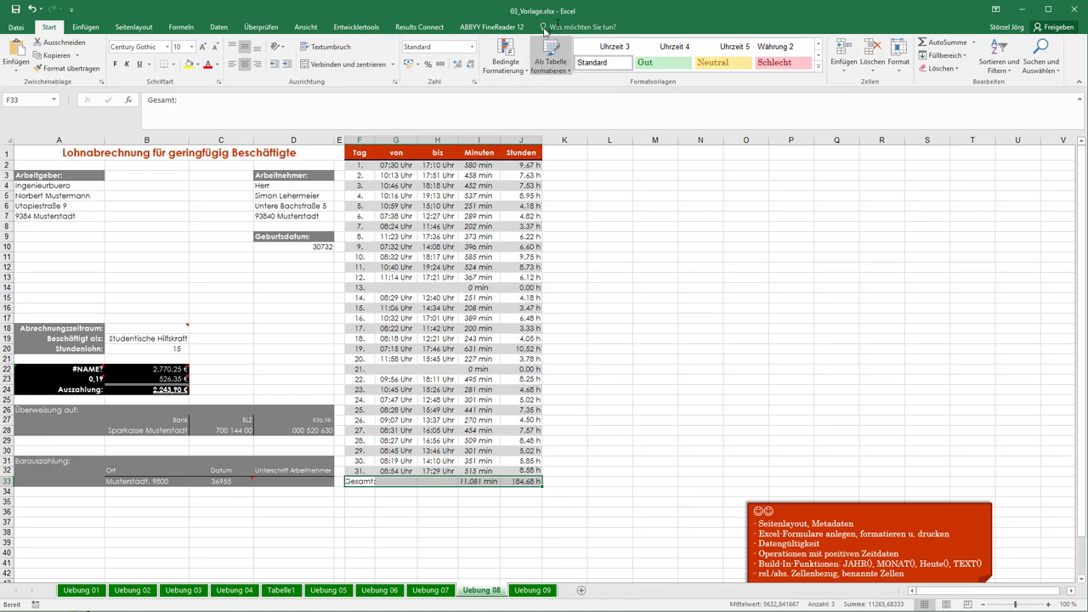
right_click(482, 482)
left_click(502, 432)
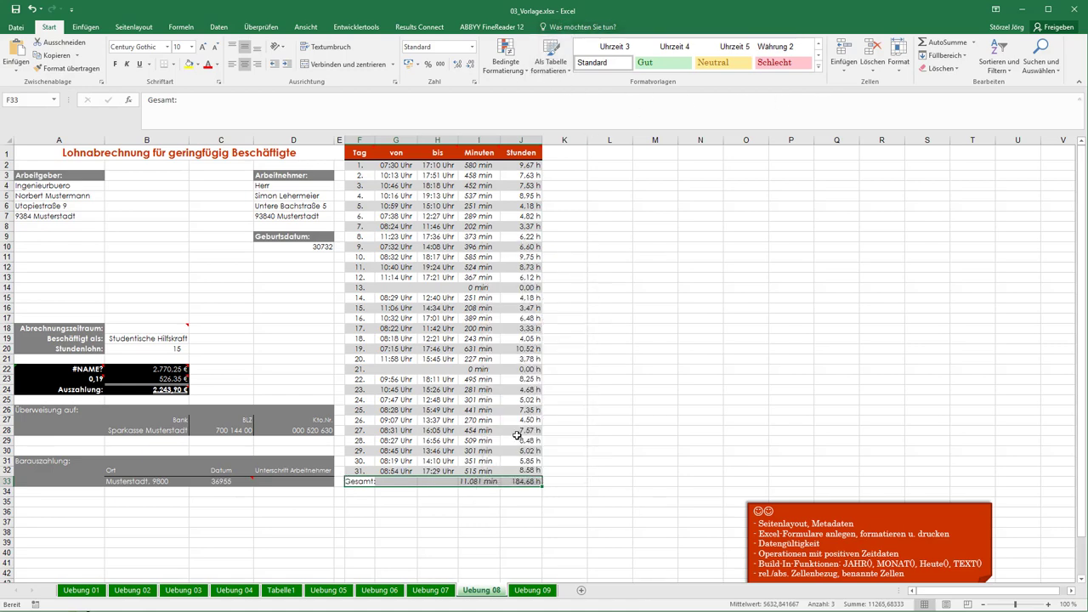
left_click(473, 325)
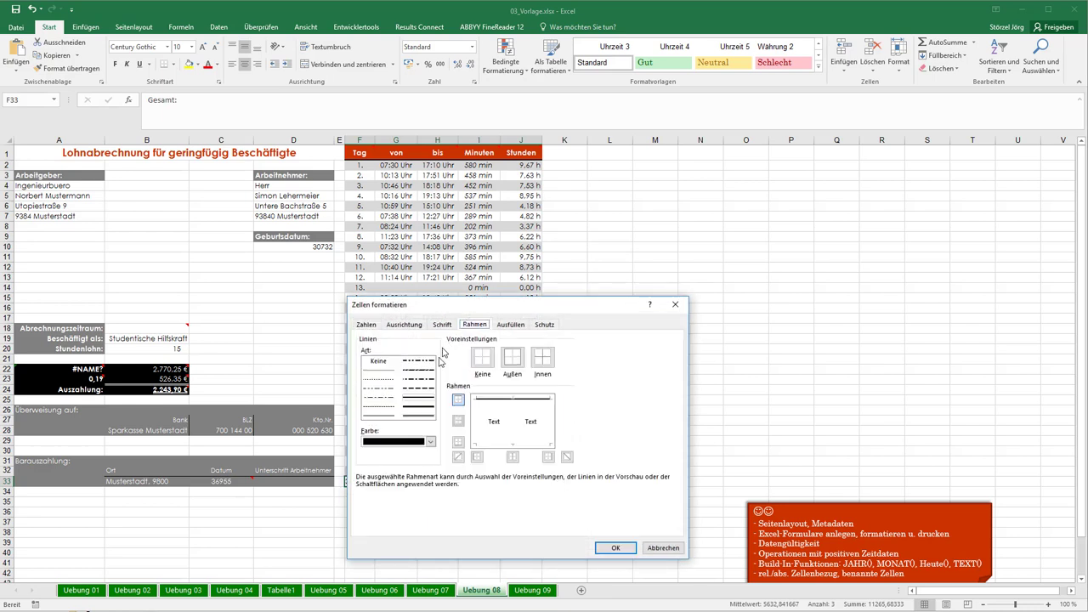
left_click(418, 415)
left_click(465, 402)
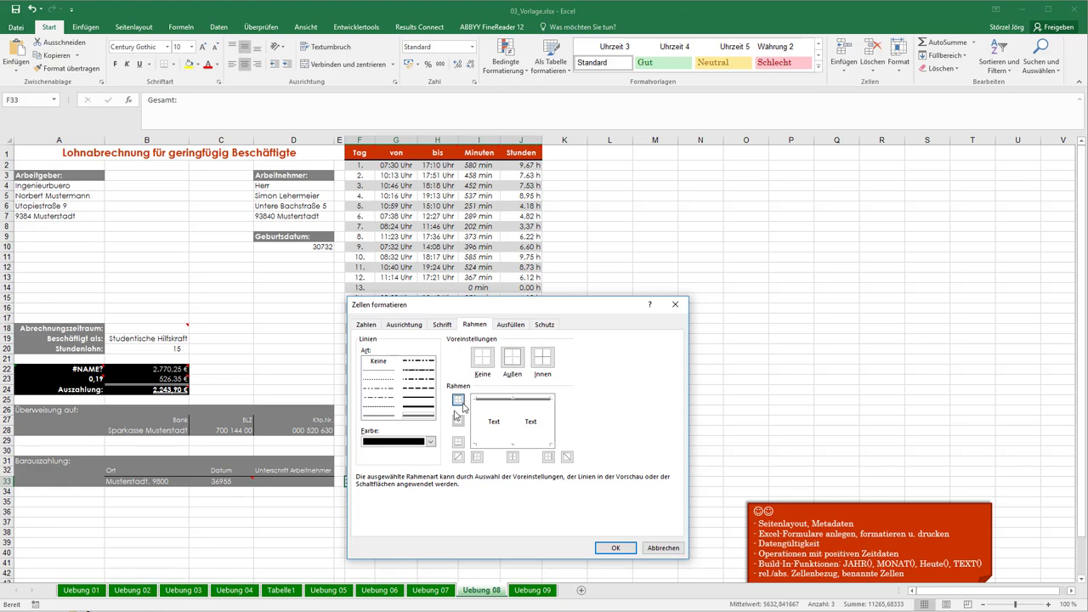
left_click(419, 408)
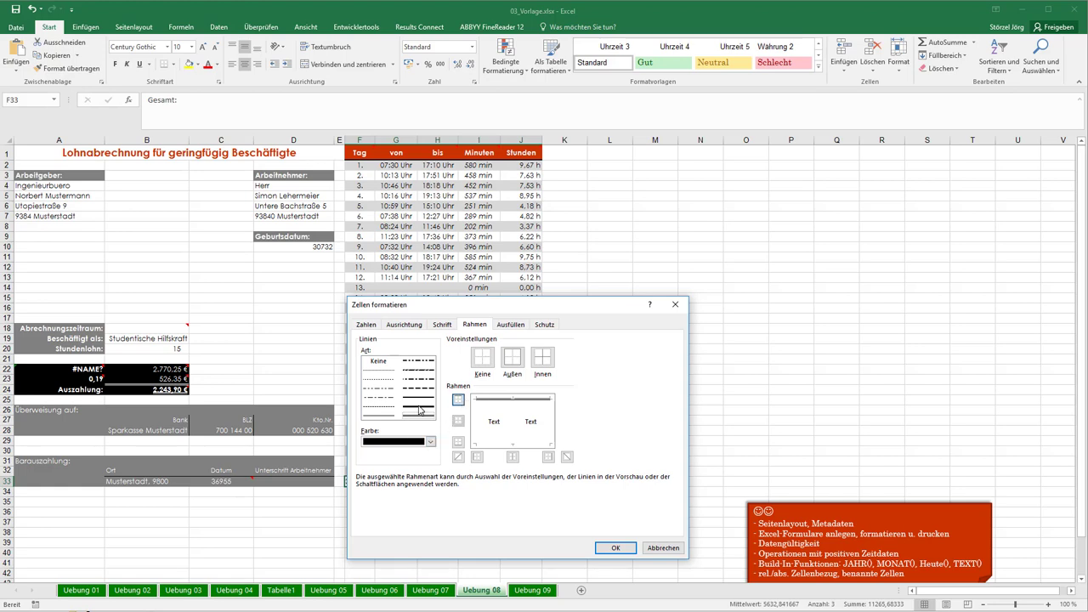
left_click(458, 442)
left_click(622, 548)
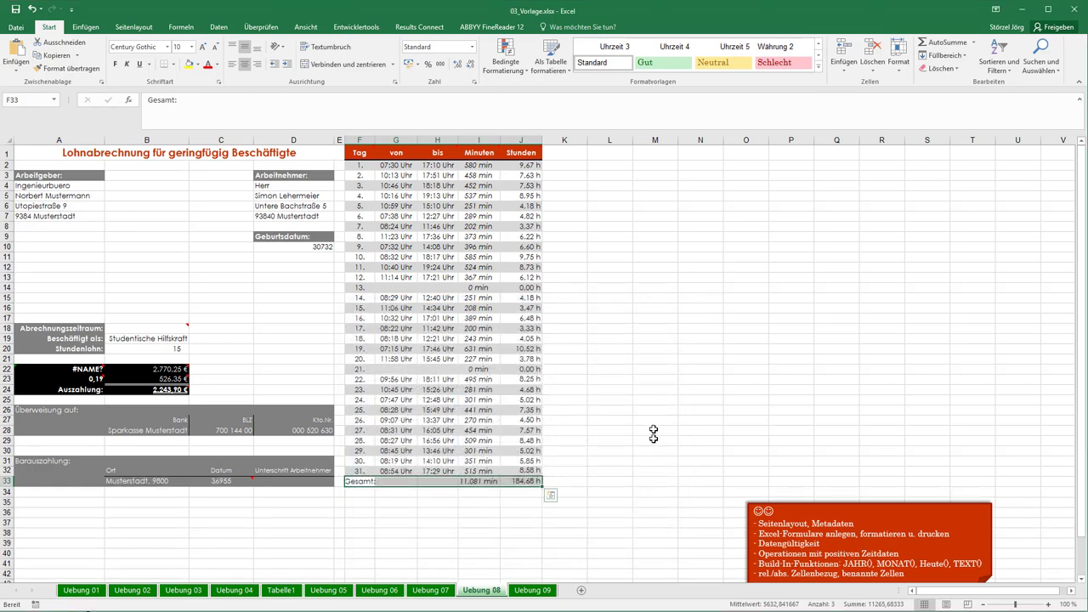
left_click(652, 431)
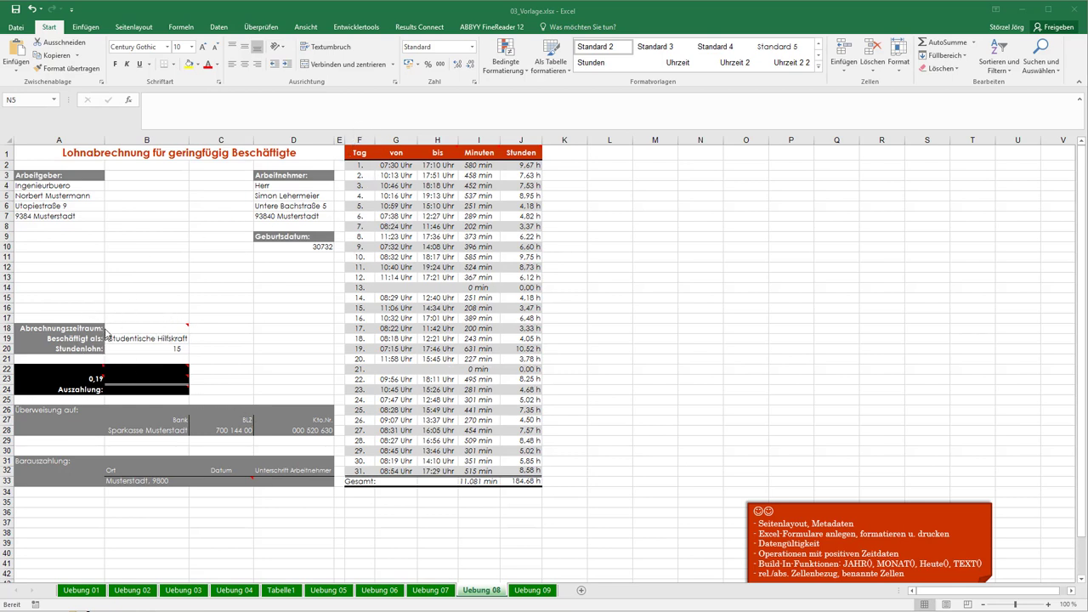
Enter the date 1.5.2019 in the billing period cell B18
left_click(134, 331)
type("3")
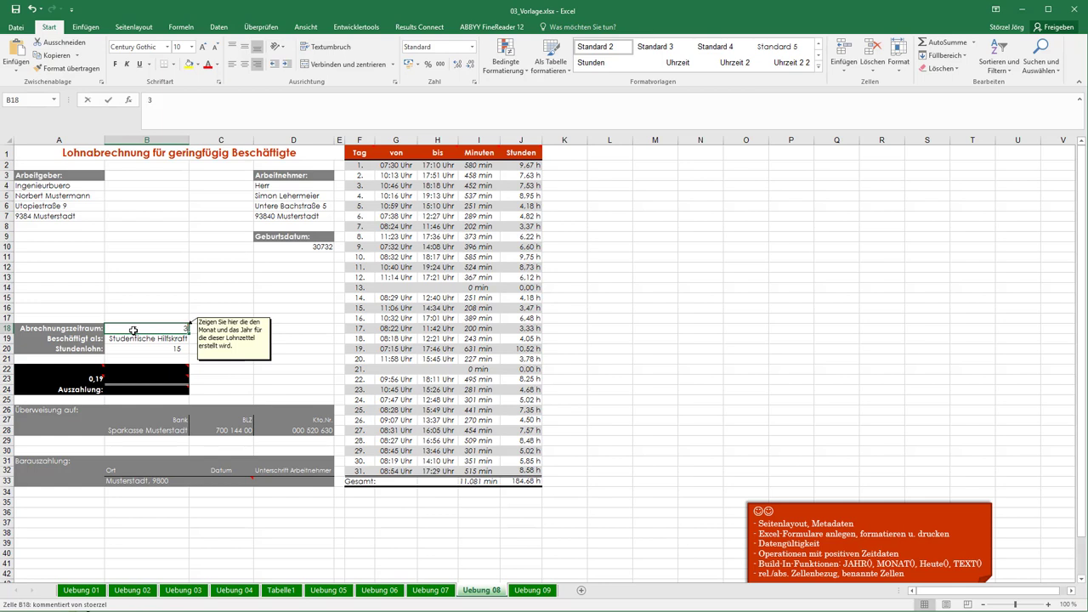
double_click(134, 330)
type("1.5.20")
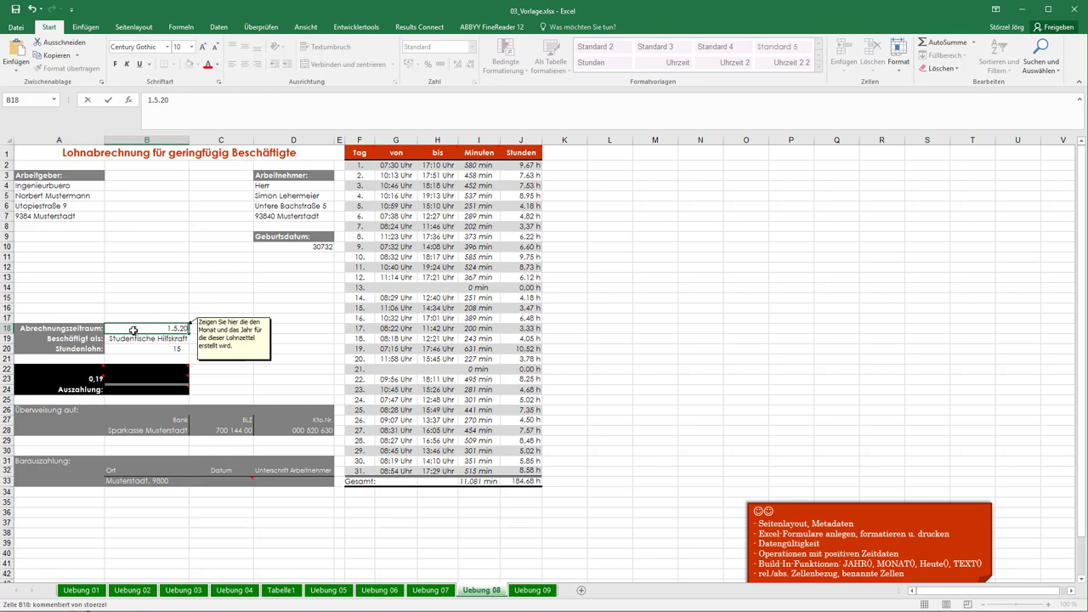
type("19")
key("Return")
Start a custom month-and-year number format for B18, removing the day part
left_click(165, 328)
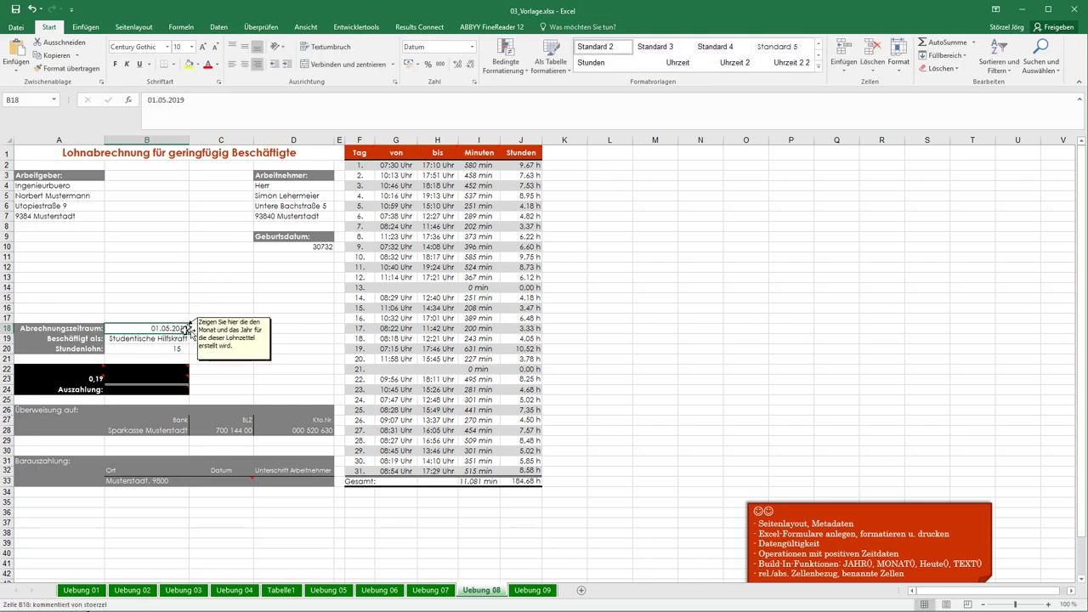
left_click(470, 82)
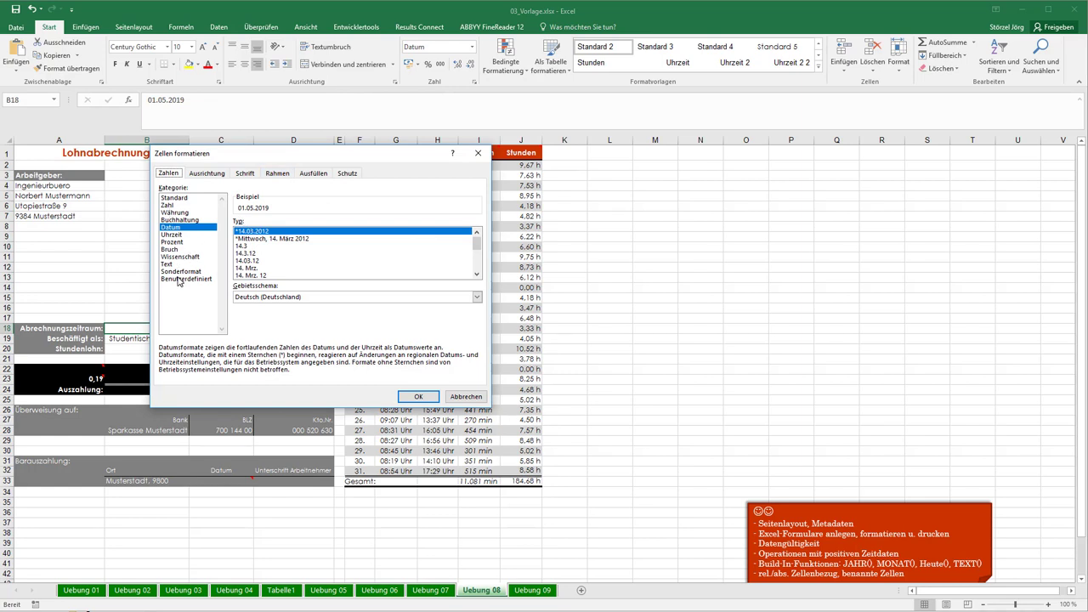
left_click(182, 278)
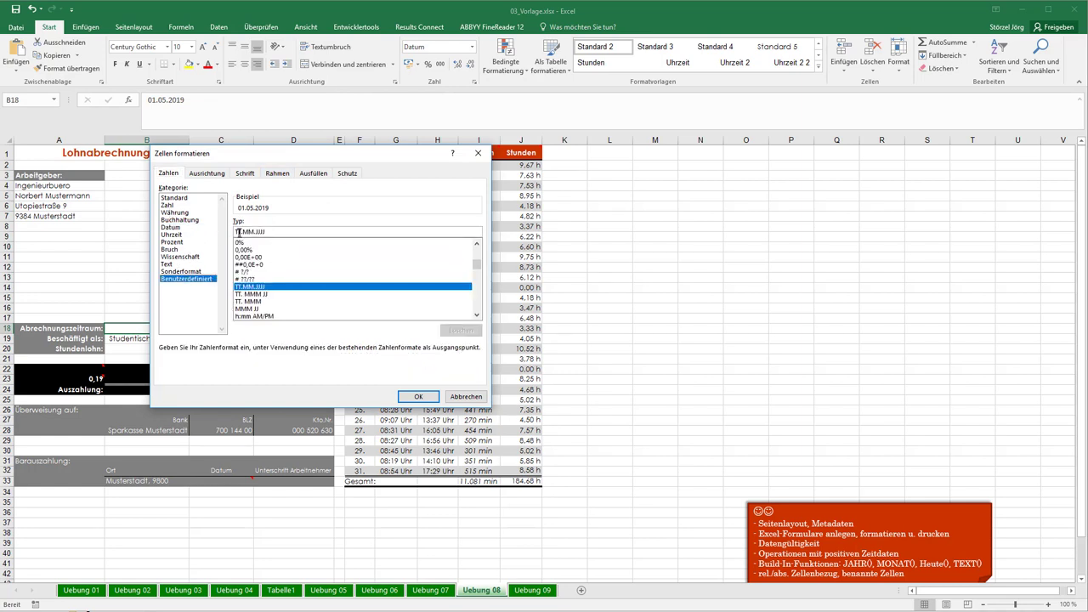
key("Delete")
key("Delete")
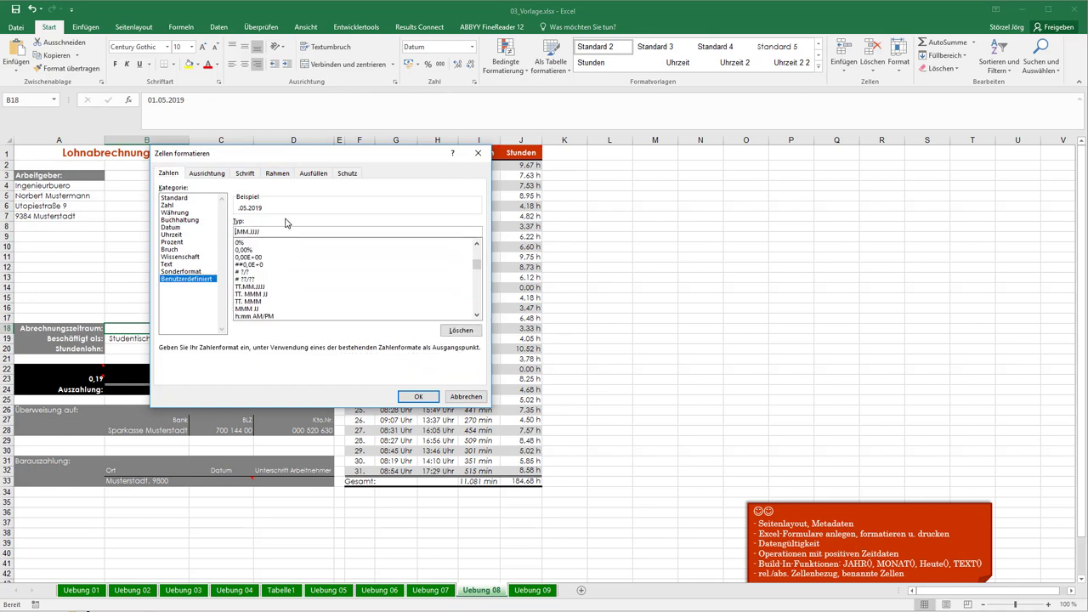
key("Delete")
type("M")
left_click(415, 397)
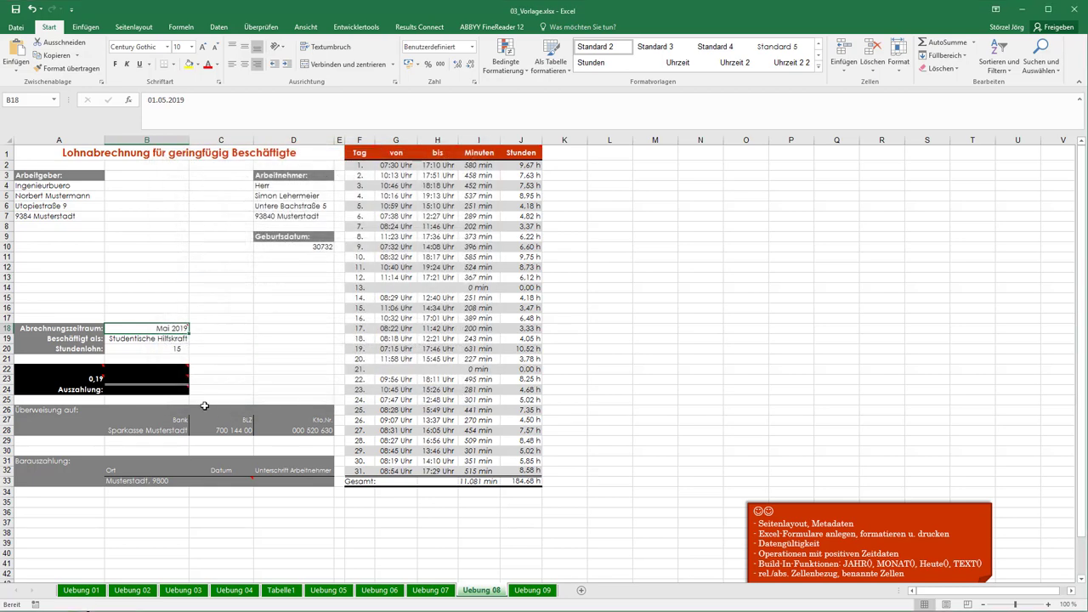
left_click(140, 340)
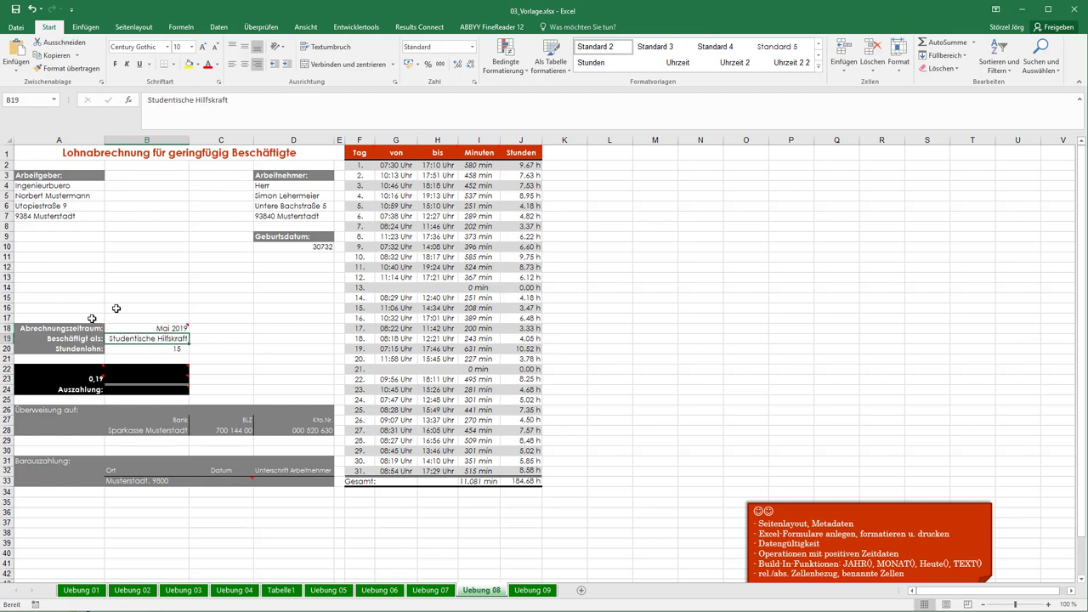
left_click(151, 350)
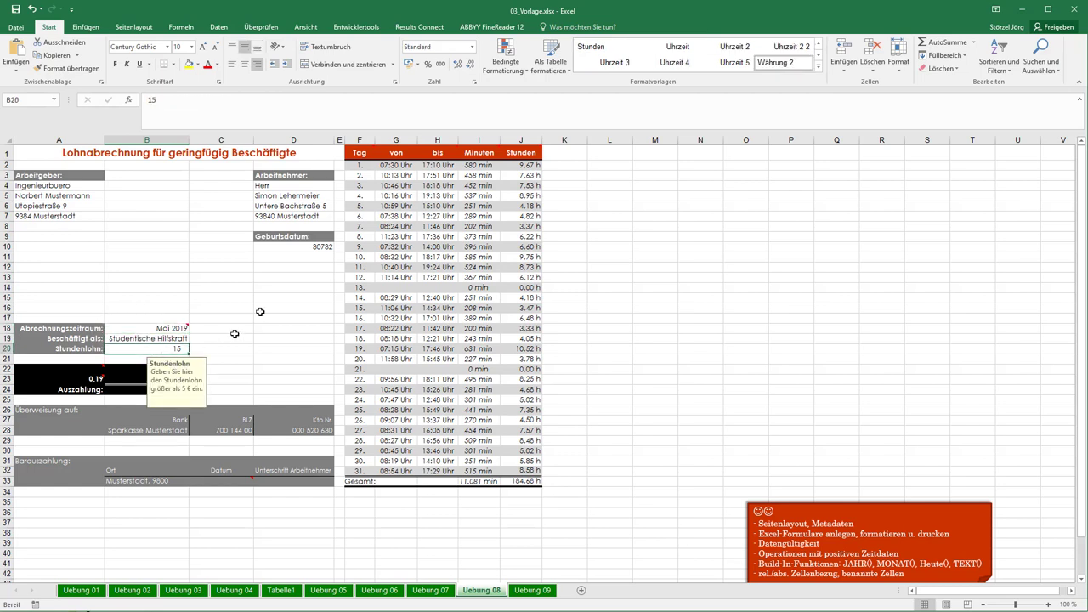
left_click(418, 64)
left_click(433, 74)
left_click(240, 340)
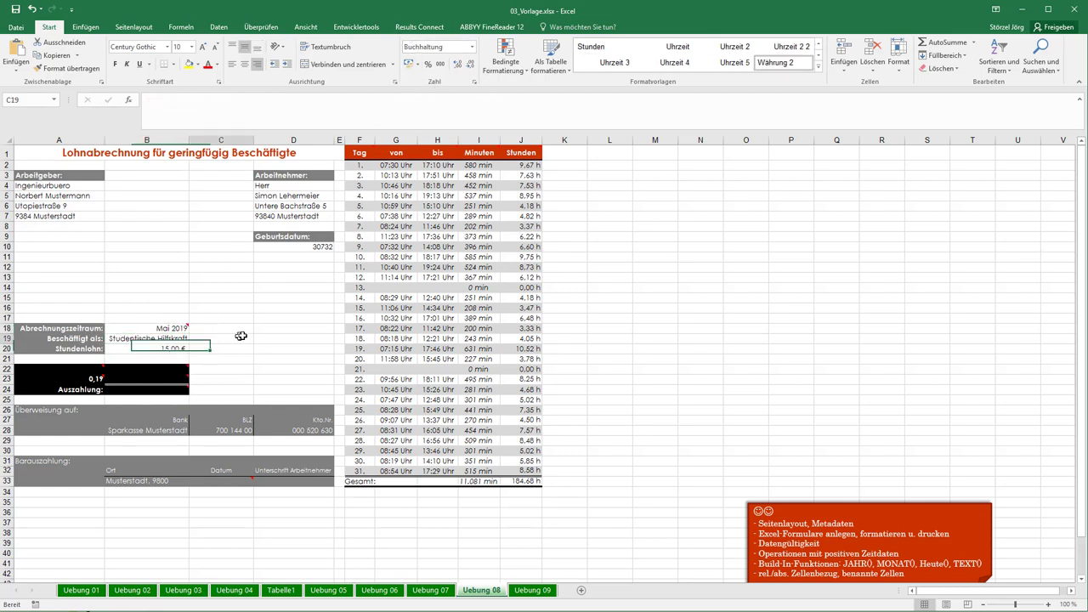
left_click(126, 375)
mouse_move(136, 381)
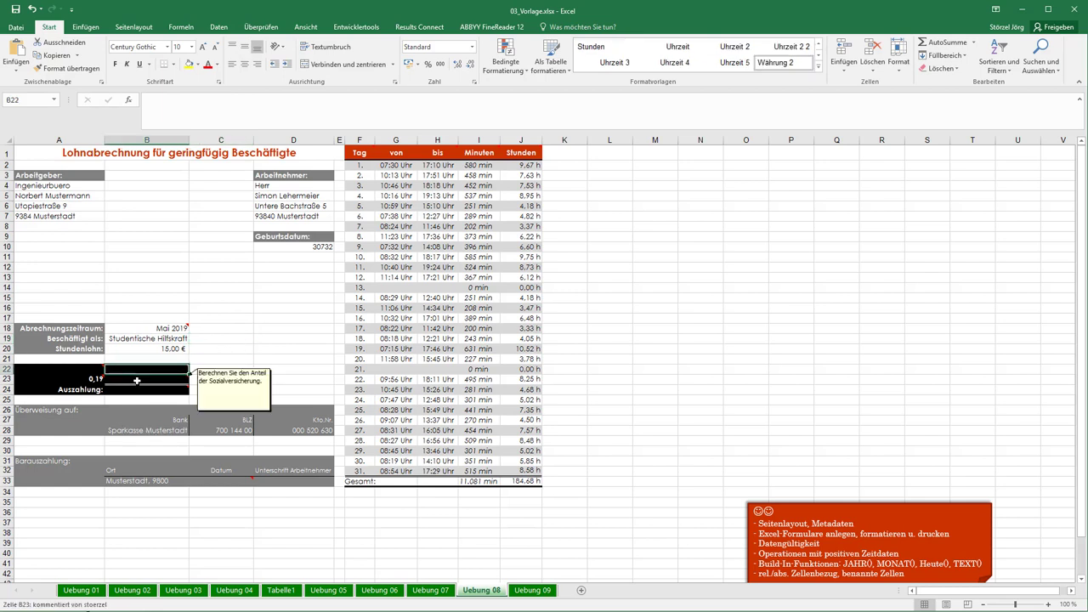
key("Left")
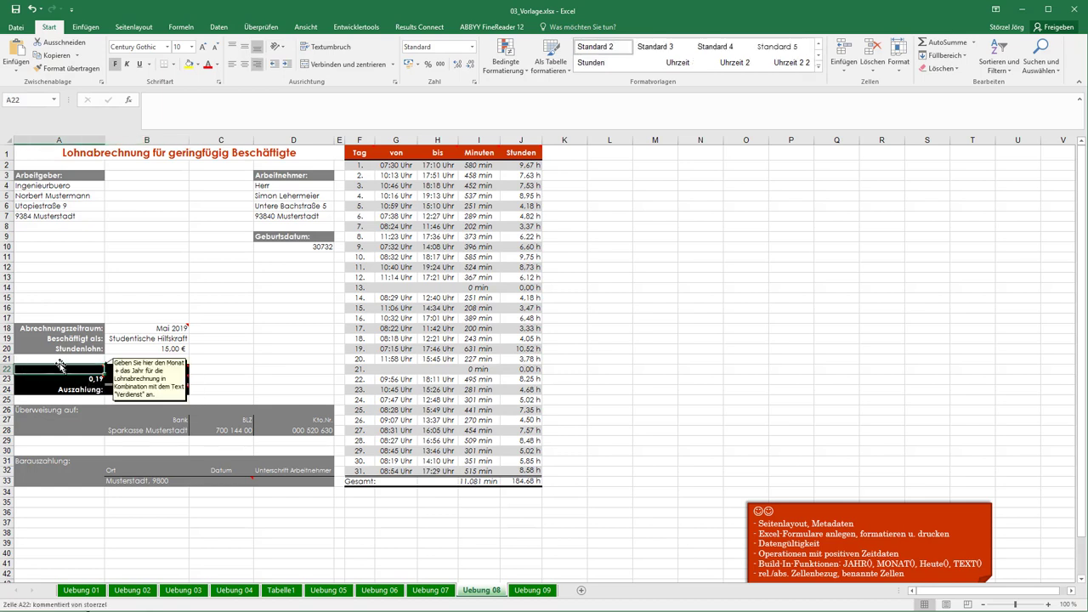
mouse_move(105, 368)
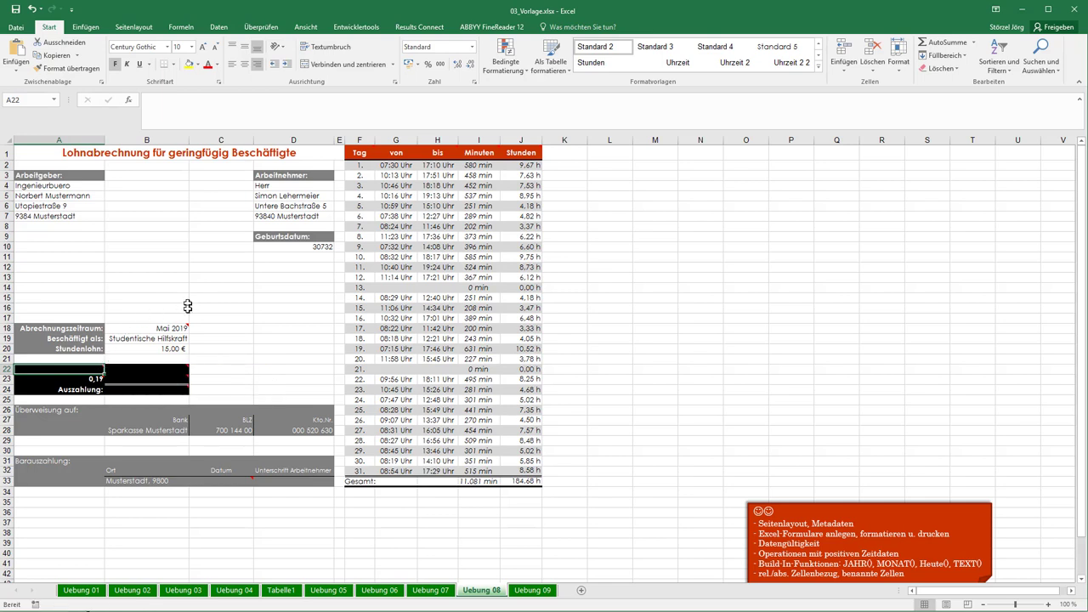
Insert VERKETTEN in A22 with "Verdienst: " as the first text argument
left_click(216, 113)
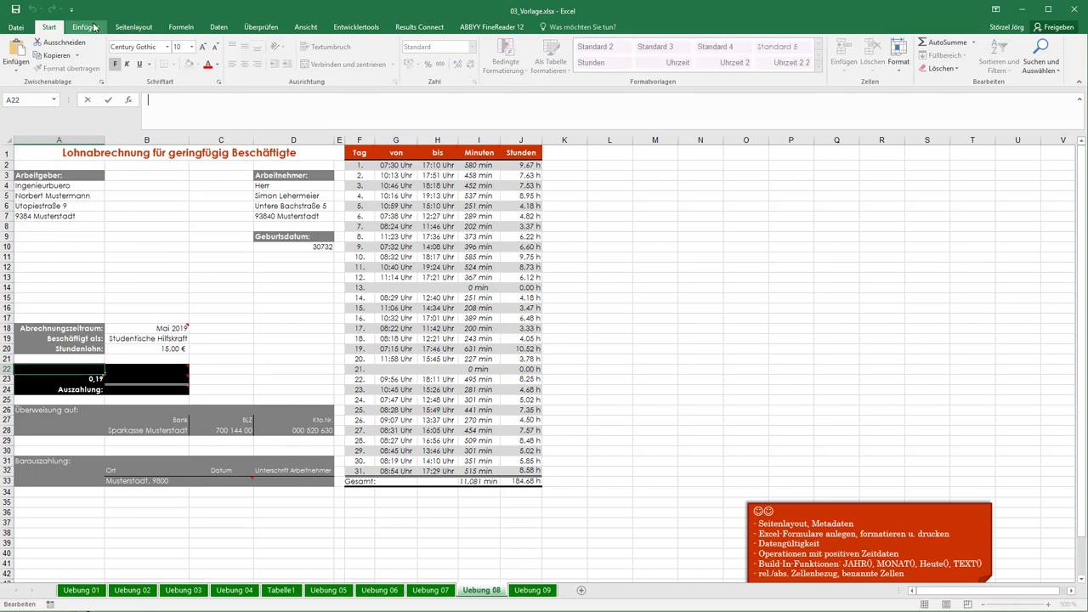
left_click(180, 27)
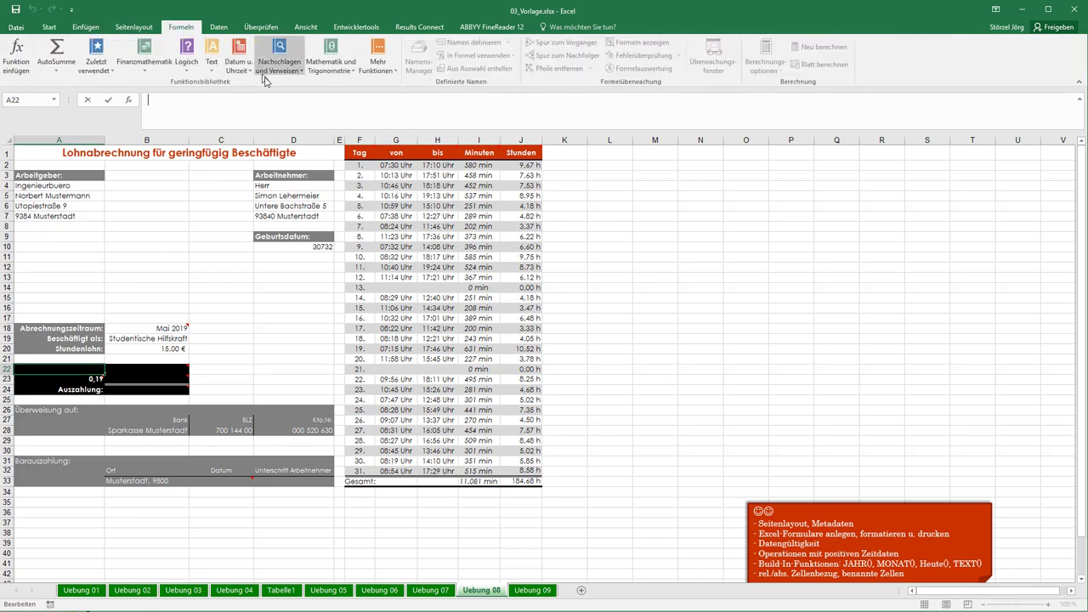
left_click(212, 66)
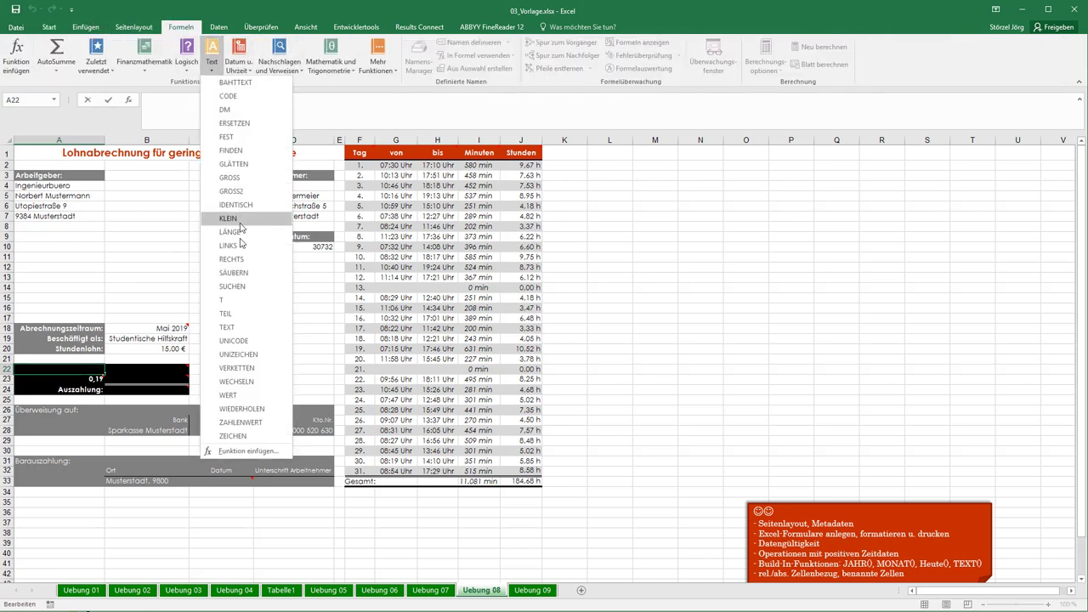
left_click(240, 368)
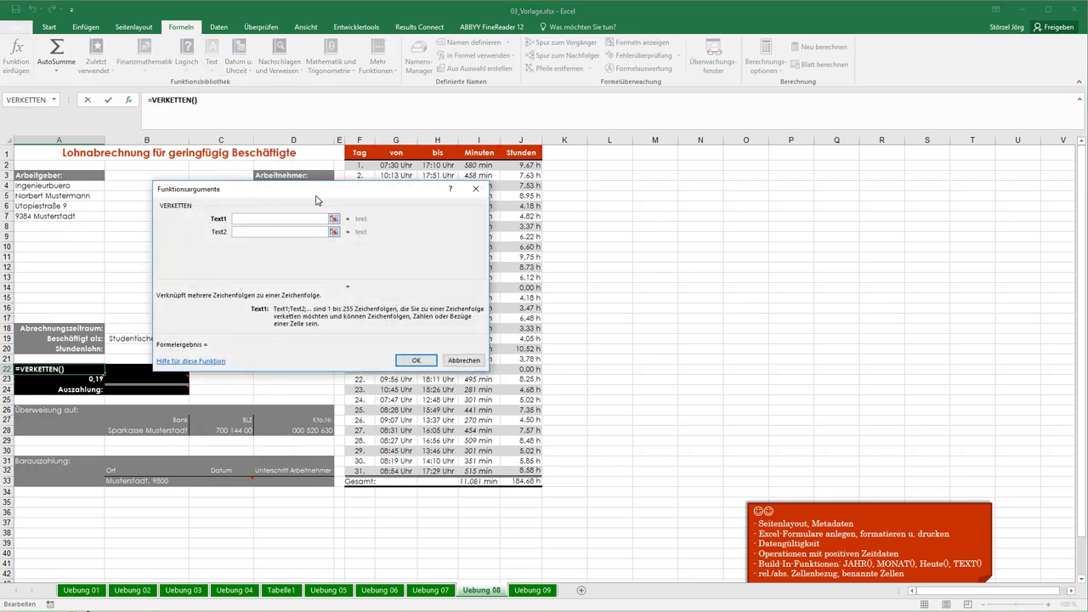
type("\"V")
type("erdien")
type("st:")
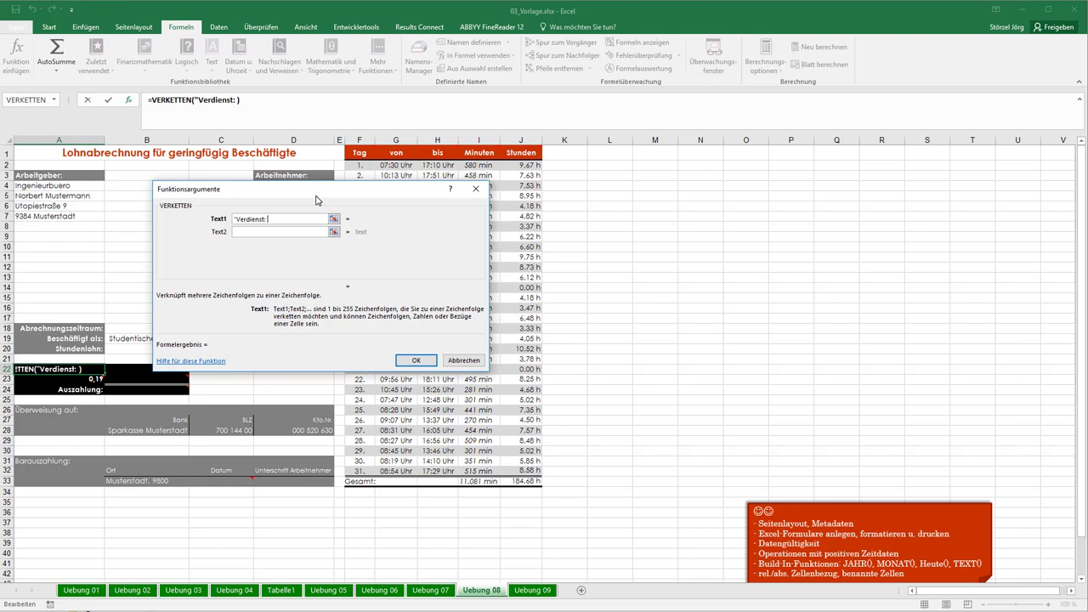
type("\"")
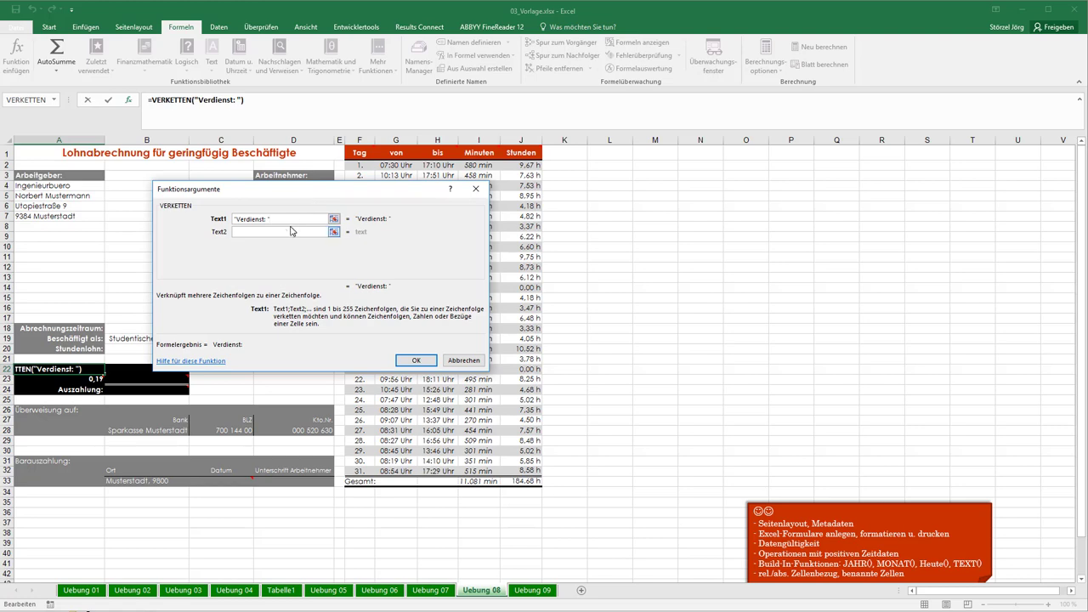
left_click(274, 231)
mouse_move(271, 191)
left_mouse_down()
mouse_move(572, 193)
mouse_move(570, 173)
left_mouse_up()
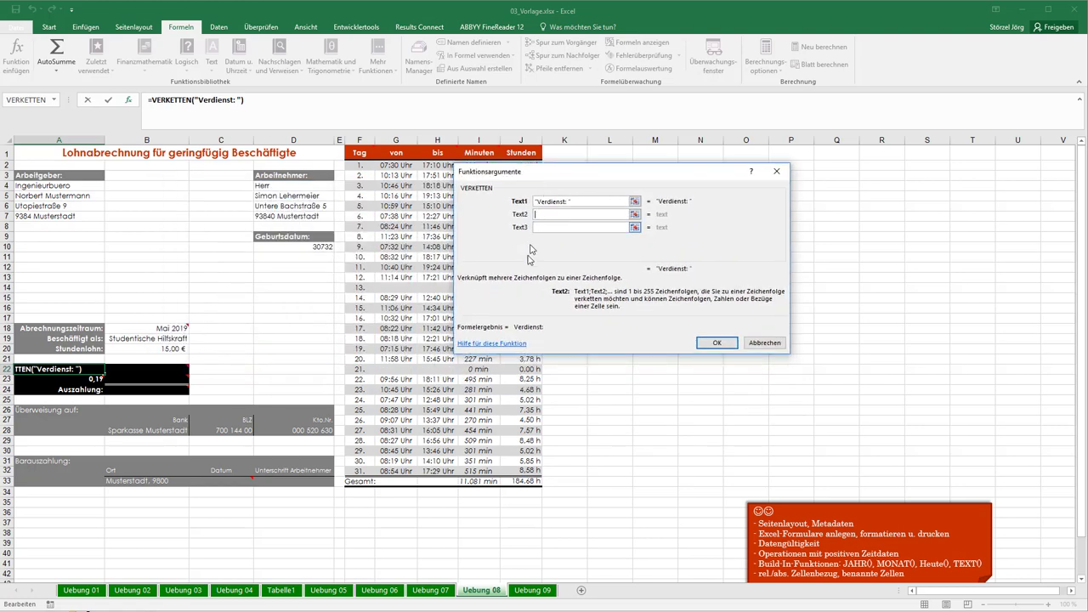
Add TEXT(B18;"MMM JJ") as the second argument and confirm the formula
type("tex")
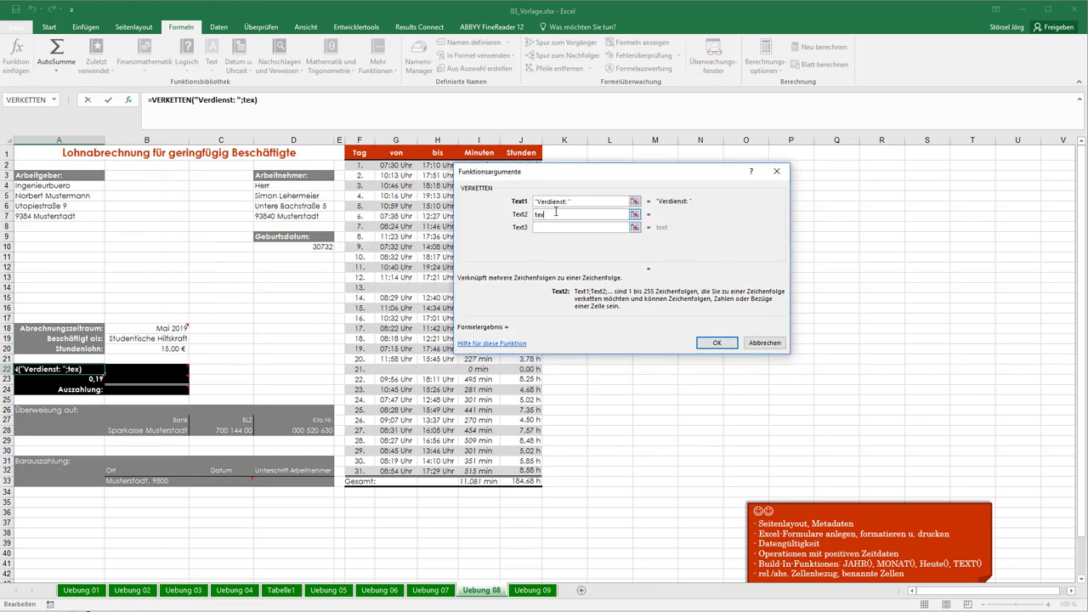
type("t(")
type(")")
left_click(252, 99)
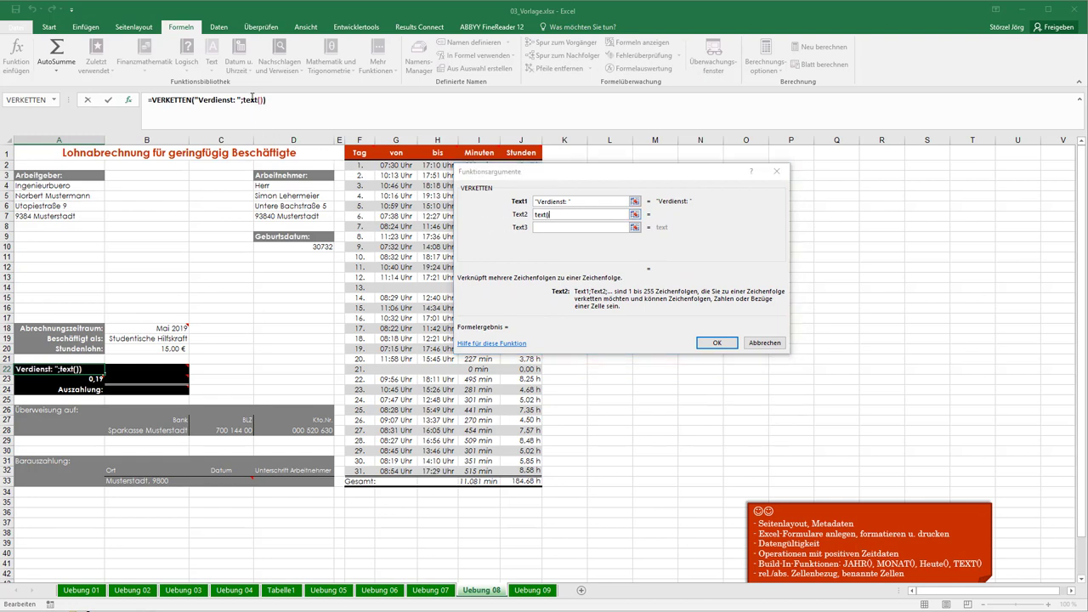
left_click(174, 328)
left_click(569, 214)
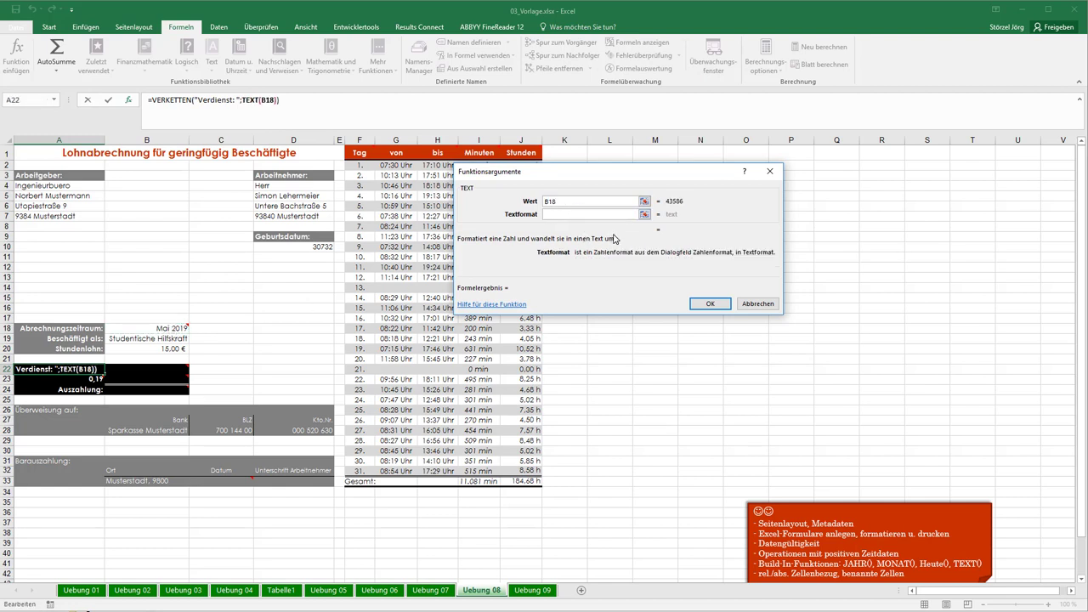
type("\"")
type("MMM ")
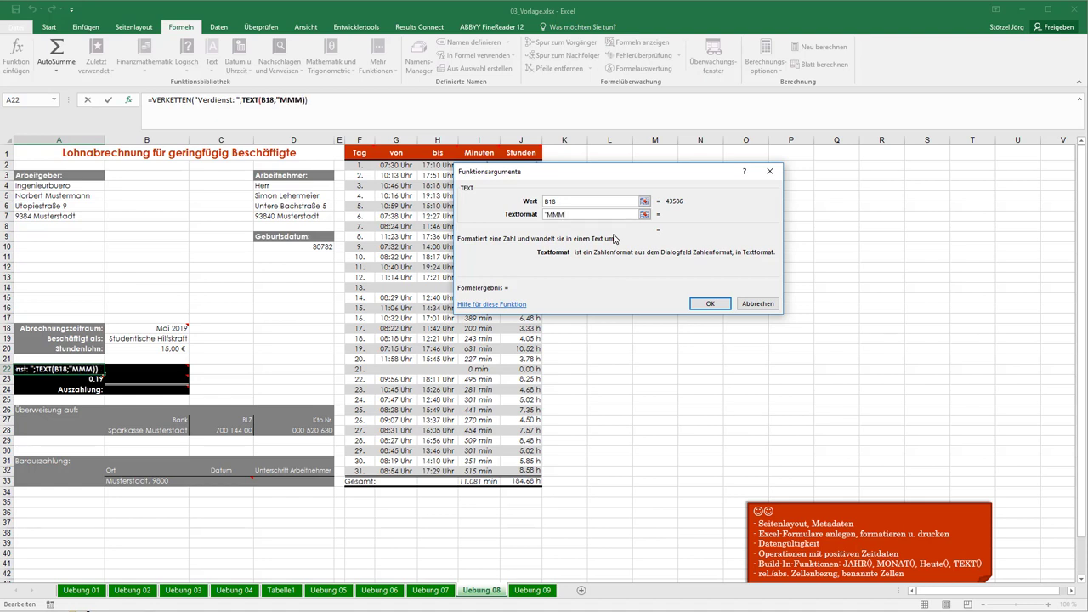
type("JJ")
type("\"")
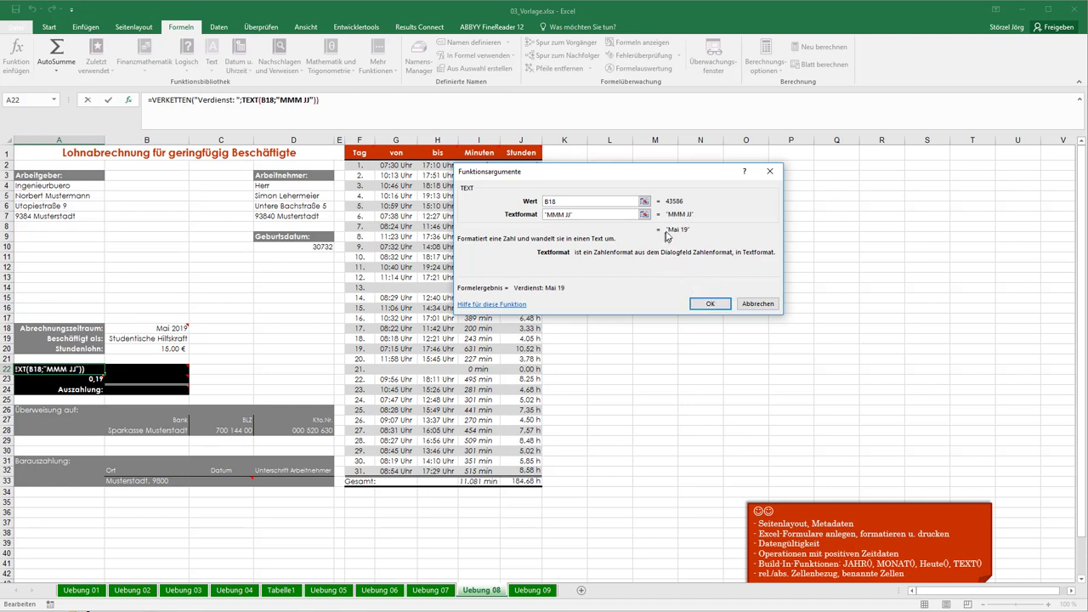
left_click(171, 99)
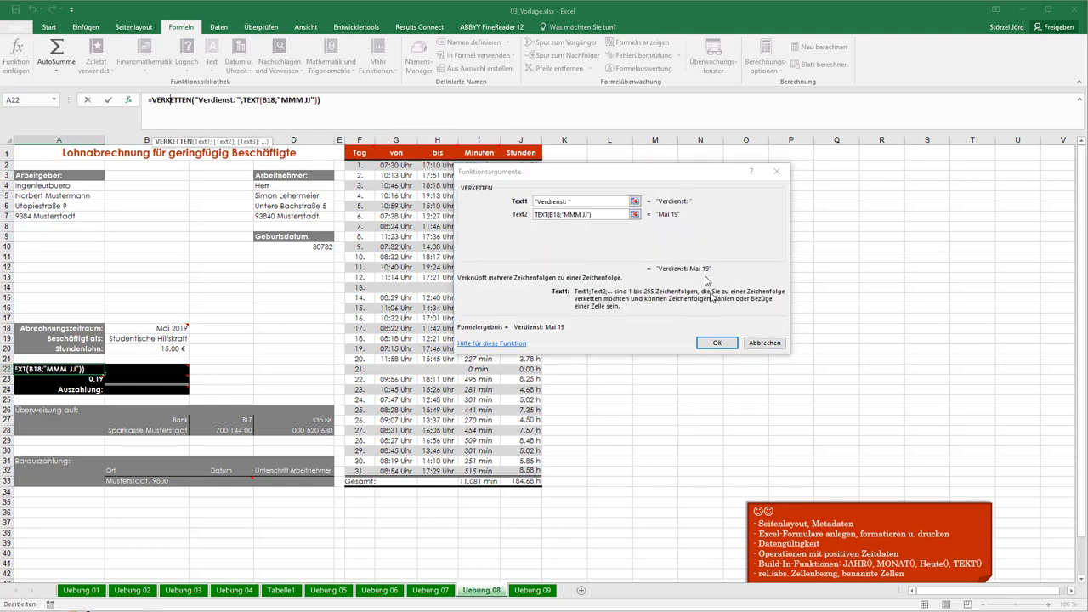
left_click(716, 342)
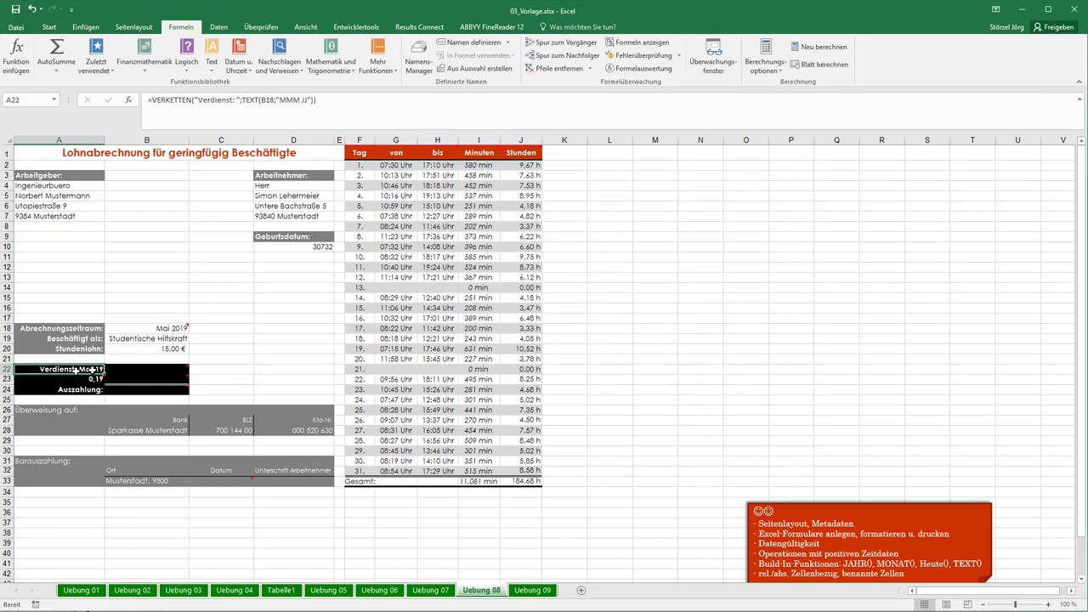
Enter =B20*J33 in B22 to compute earnings of 2.770,25 €
mouse_move(131, 369)
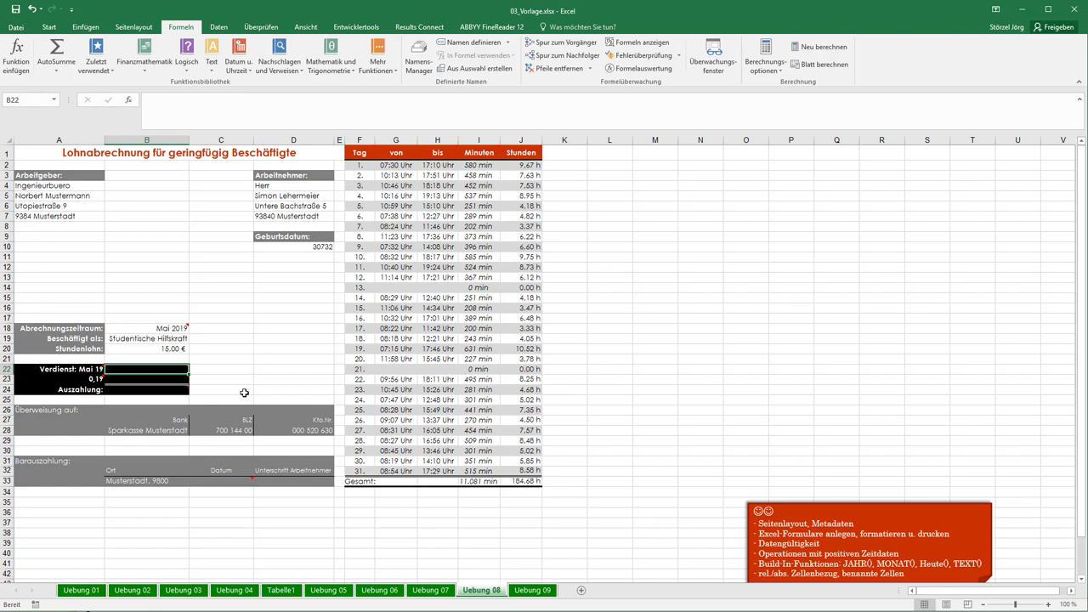
type("=")
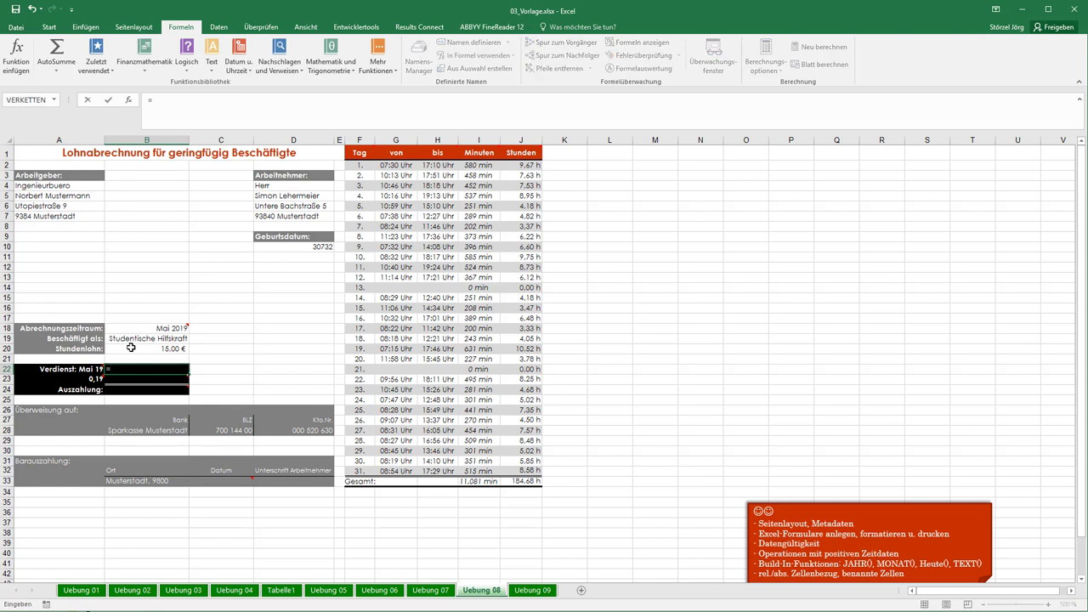
left_click(131, 348)
type("*")
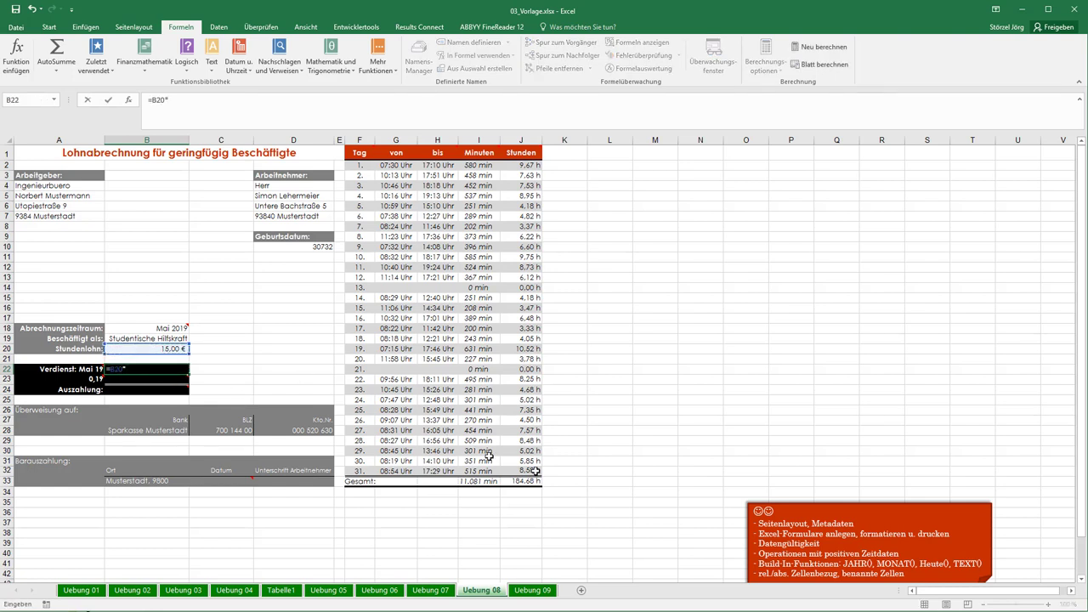
left_click(527, 481)
key("Return")
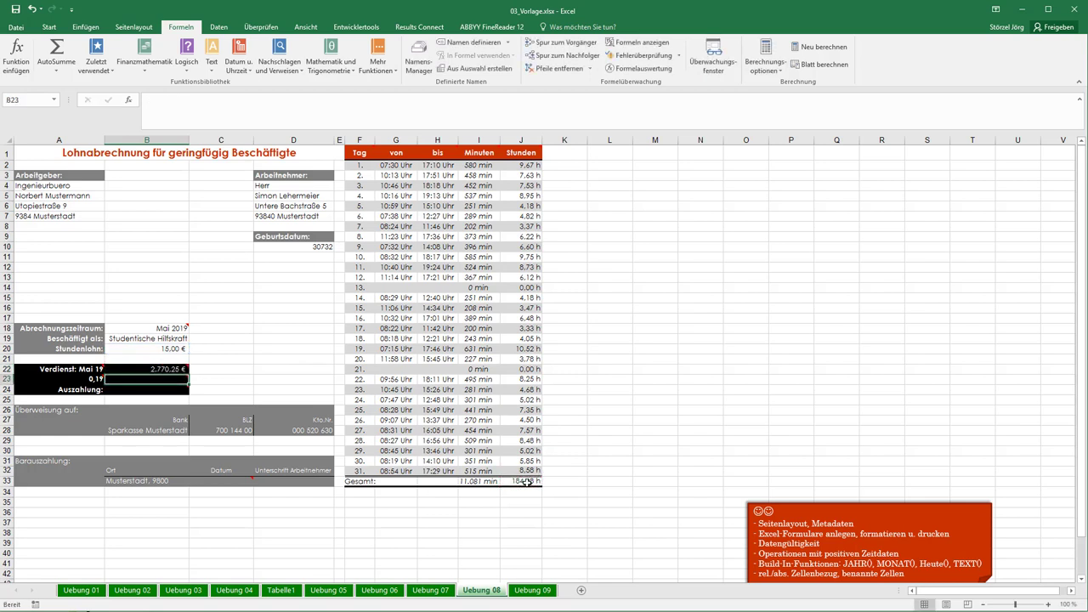
key("Up")
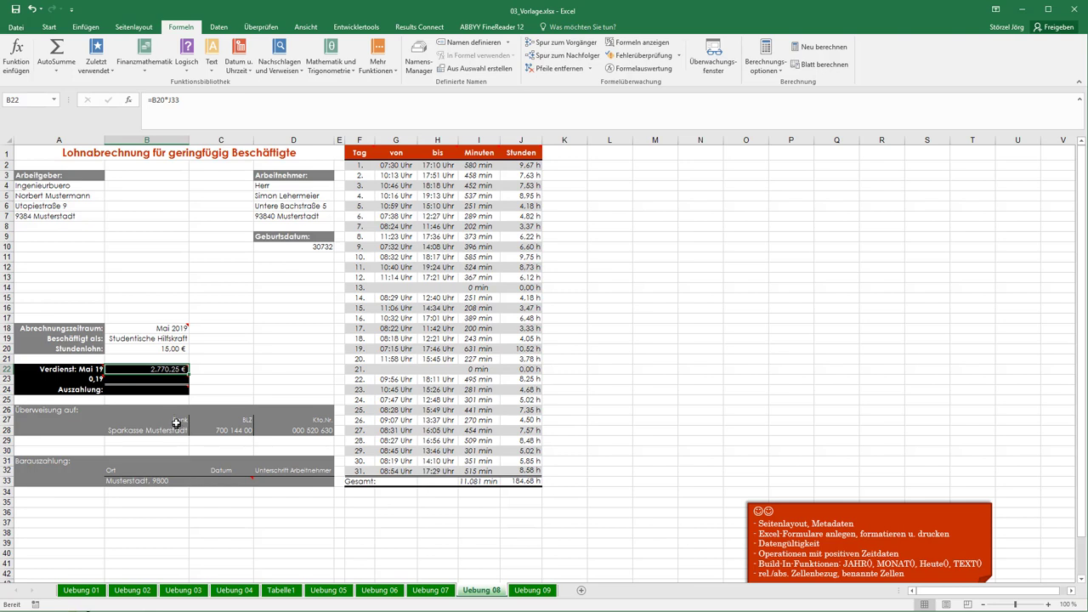
left_click(93, 379)
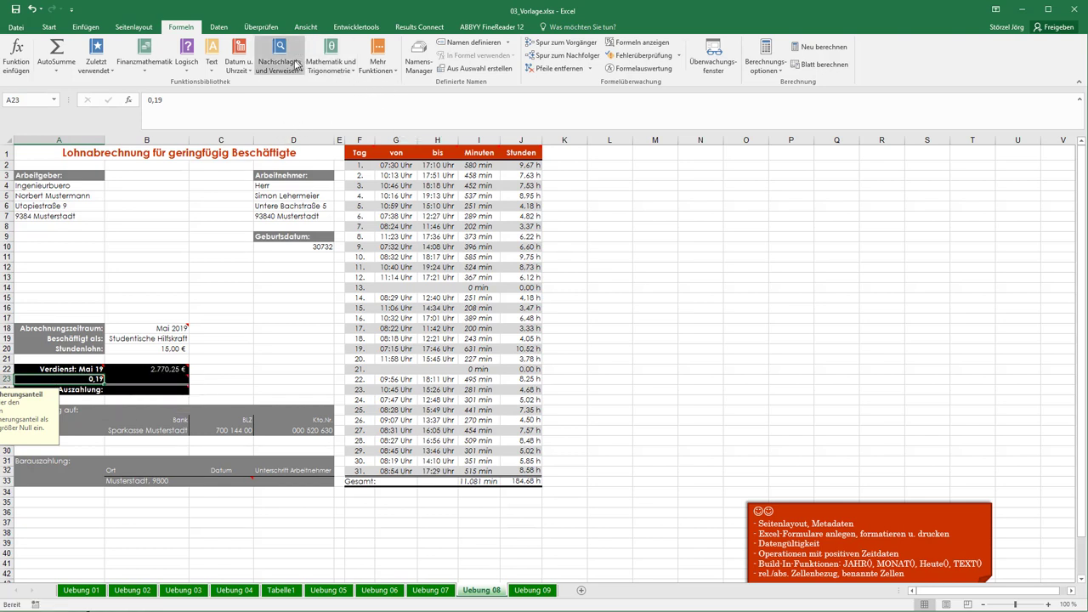
Give A23 the custom format "Sozialversicherung "0% so 0,19 displays as Sozialversicherung 19%
left_click(49, 27)
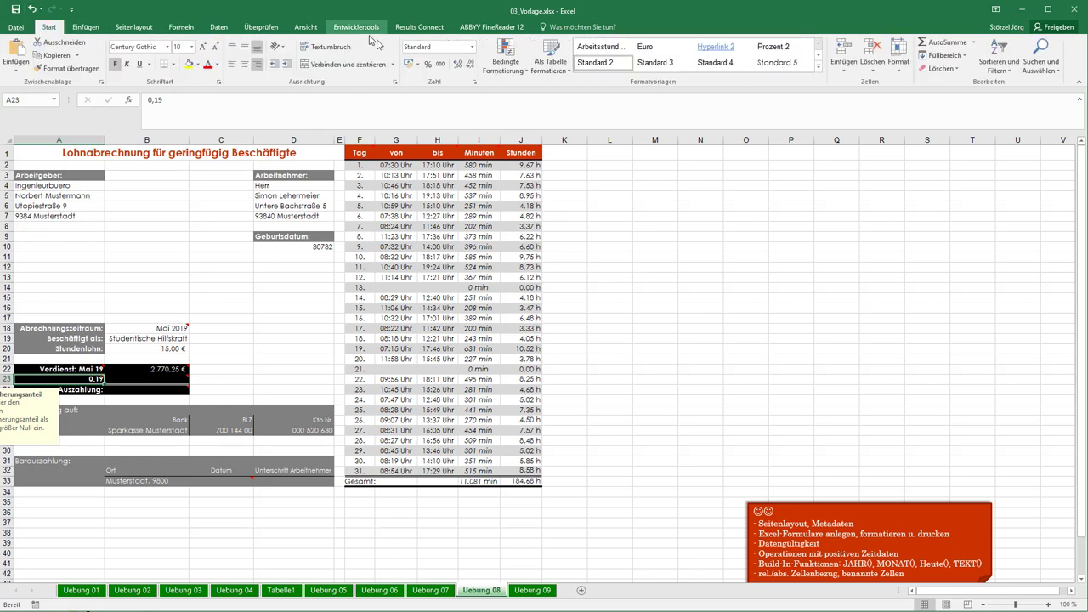
left_click(427, 64)
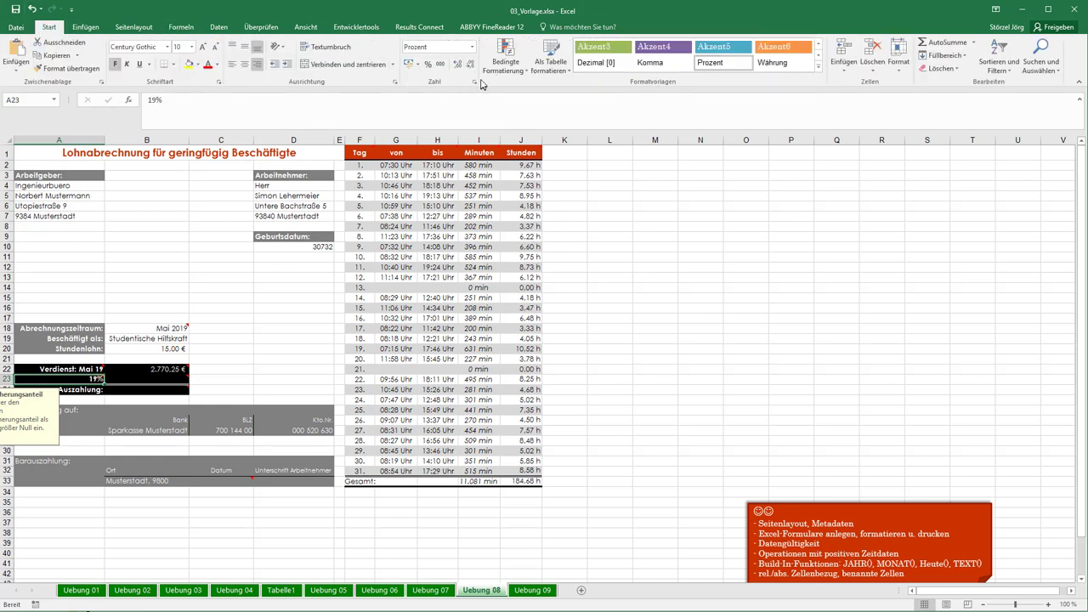
left_click(473, 82)
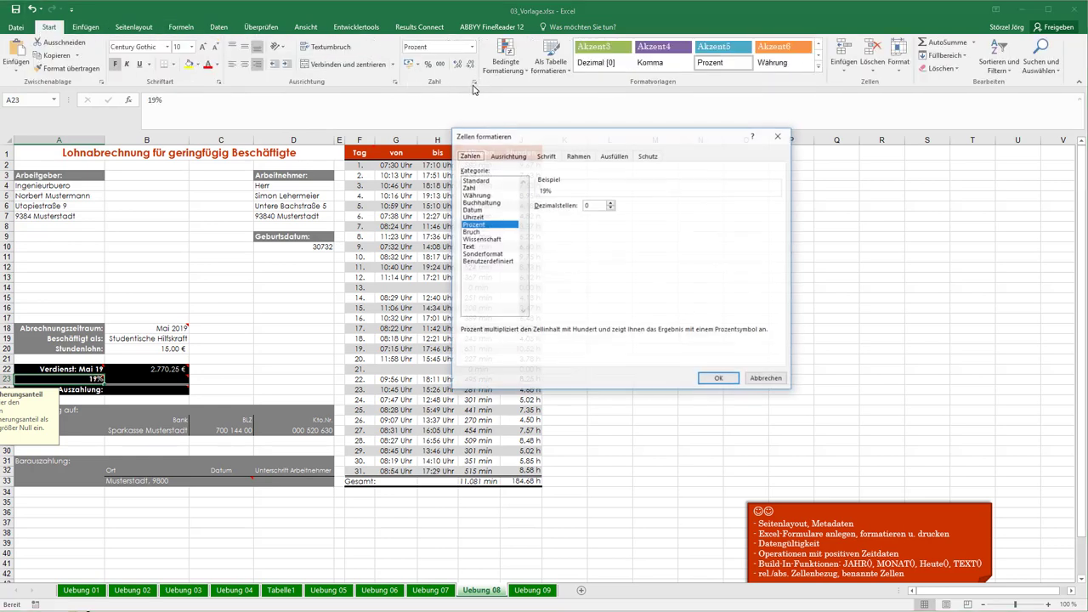
left_click(485, 260)
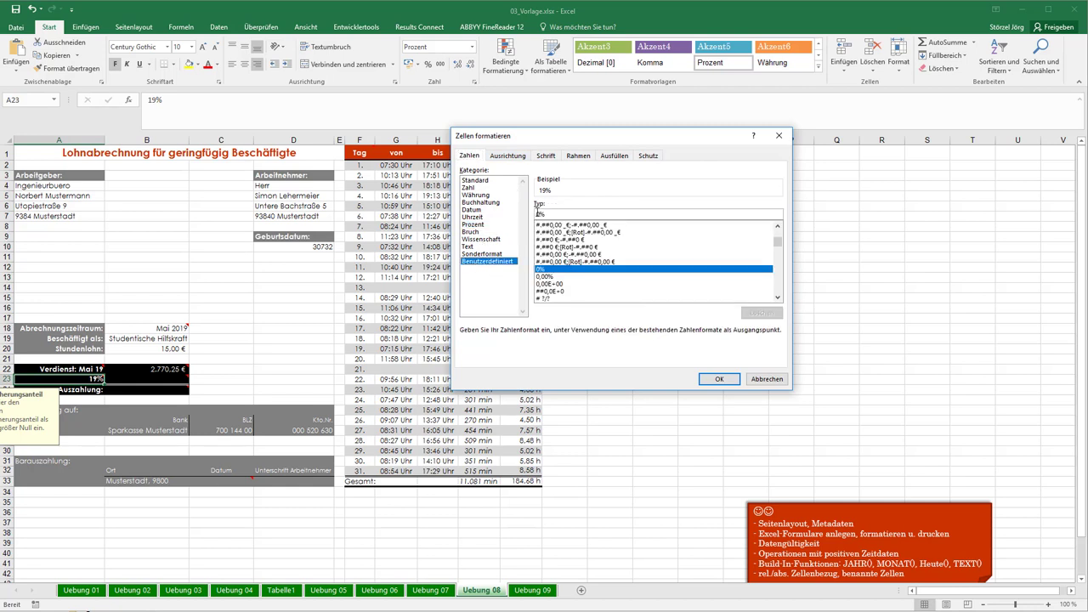
left_click(662, 214)
type("\"Sozialversicherung")
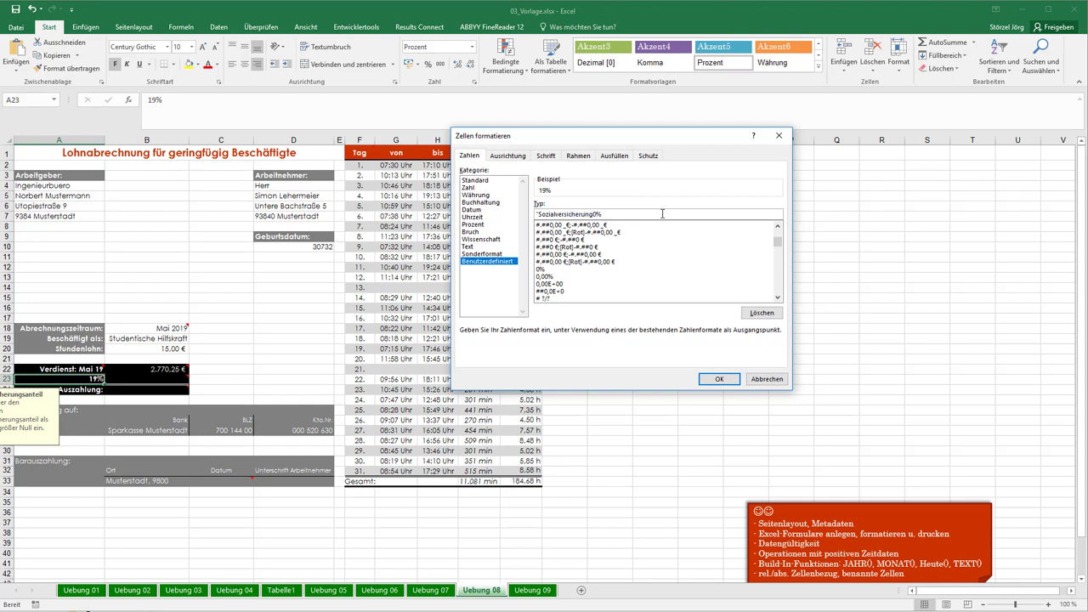
type("\"")
left_click(719, 379)
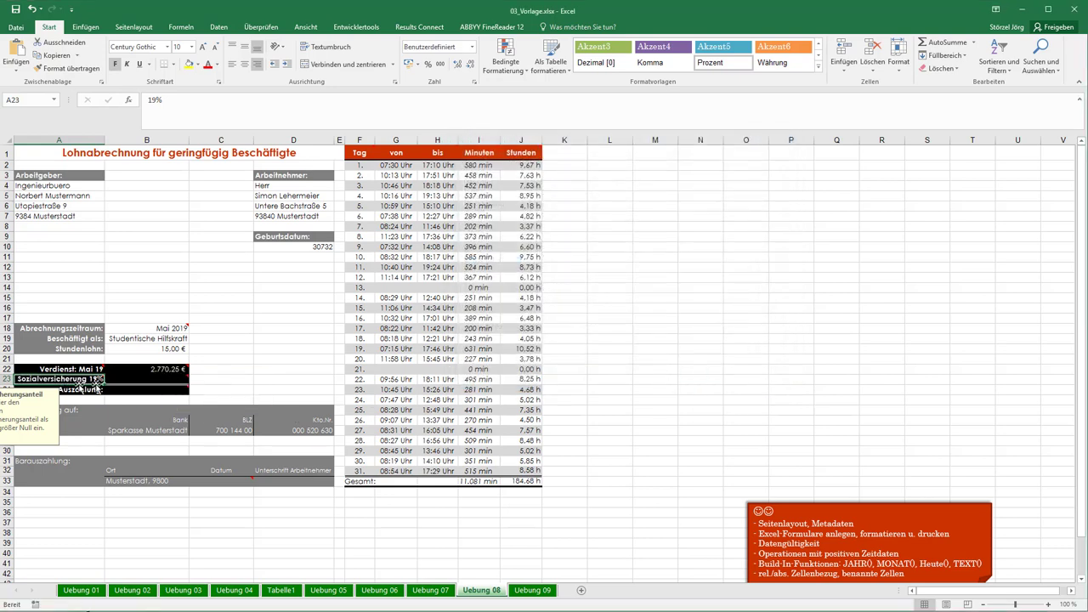
Try the Standard number format on A23, undo it, and select B23
mouse_move(90, 379)
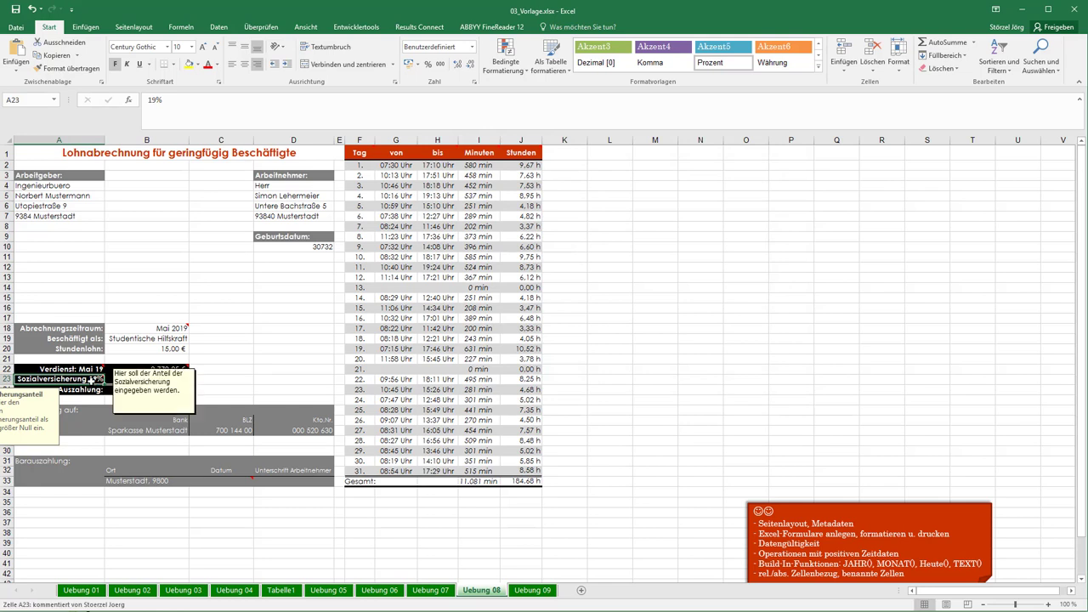
left_click(472, 46)
left_click(448, 63)
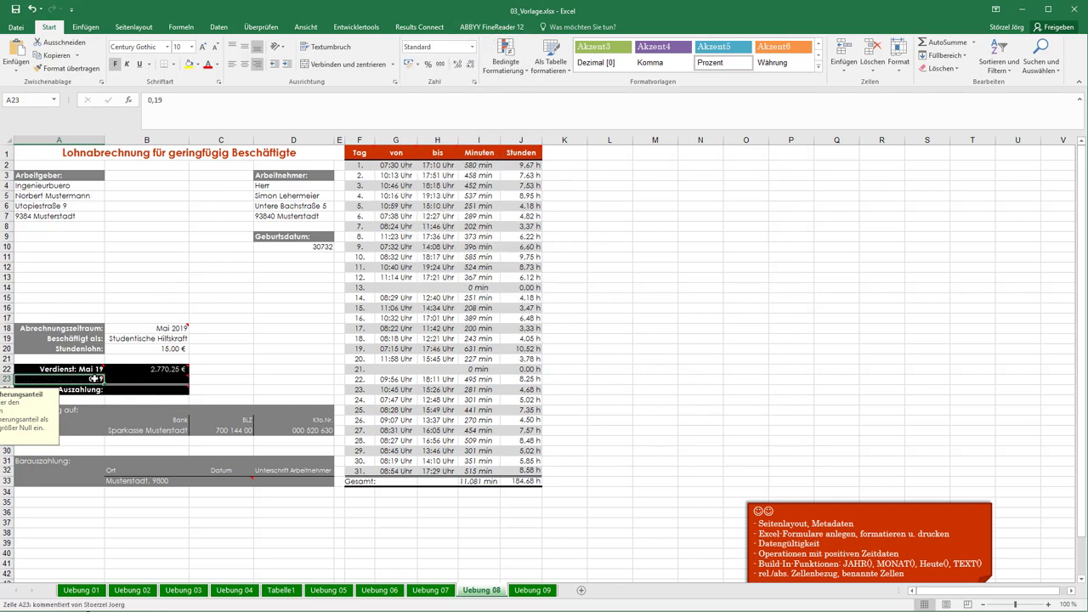
mouse_move(85, 380)
left_click(31, 8)
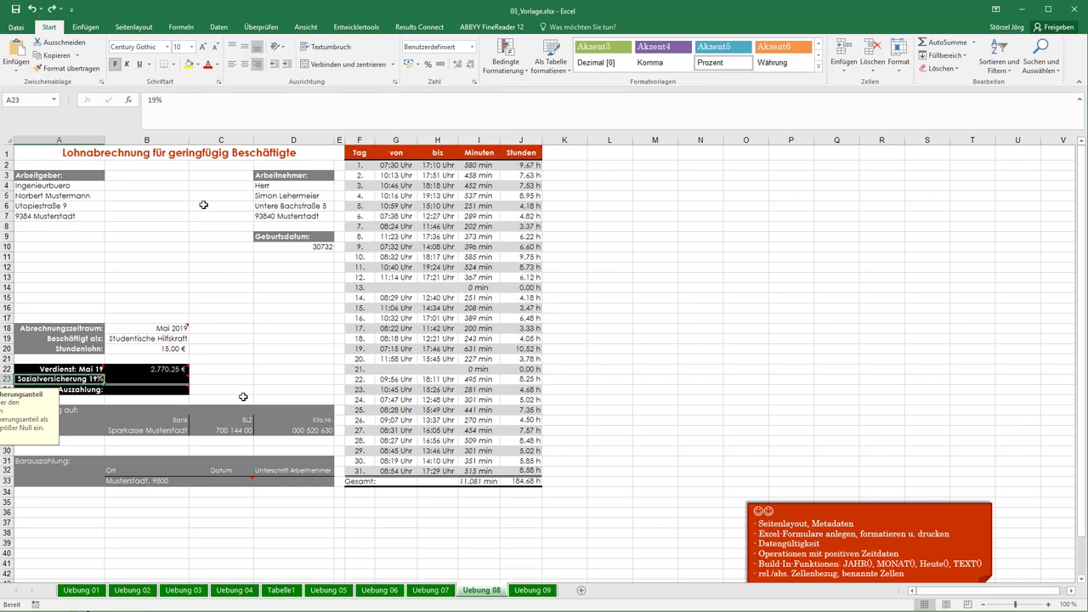
left_click(151, 382)
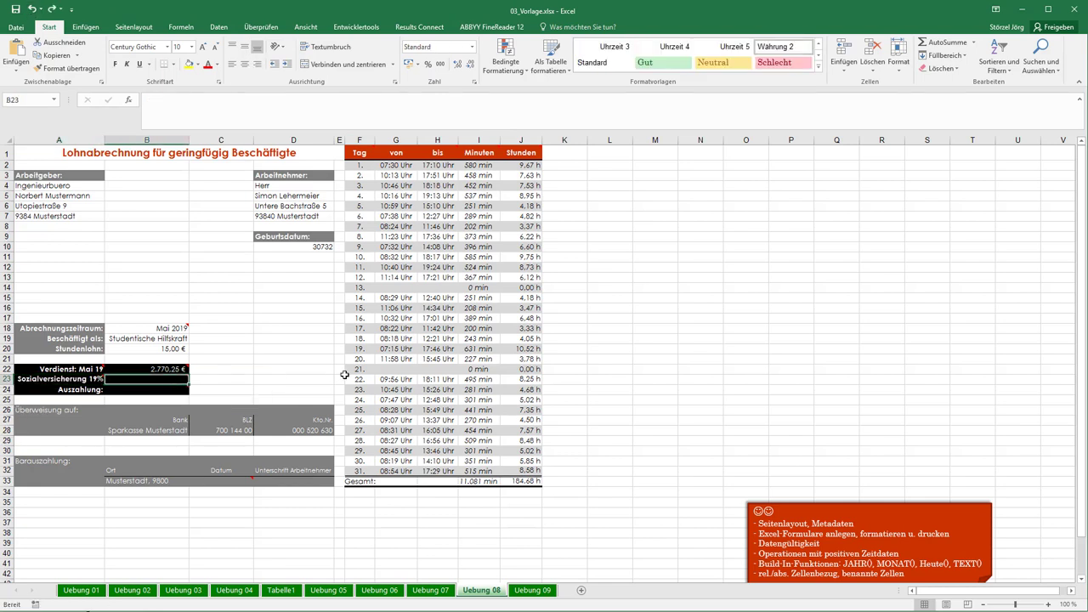
Enter =A23*B22 in B23 to calculate the 526,35 € social-insurance deduction
type("=")
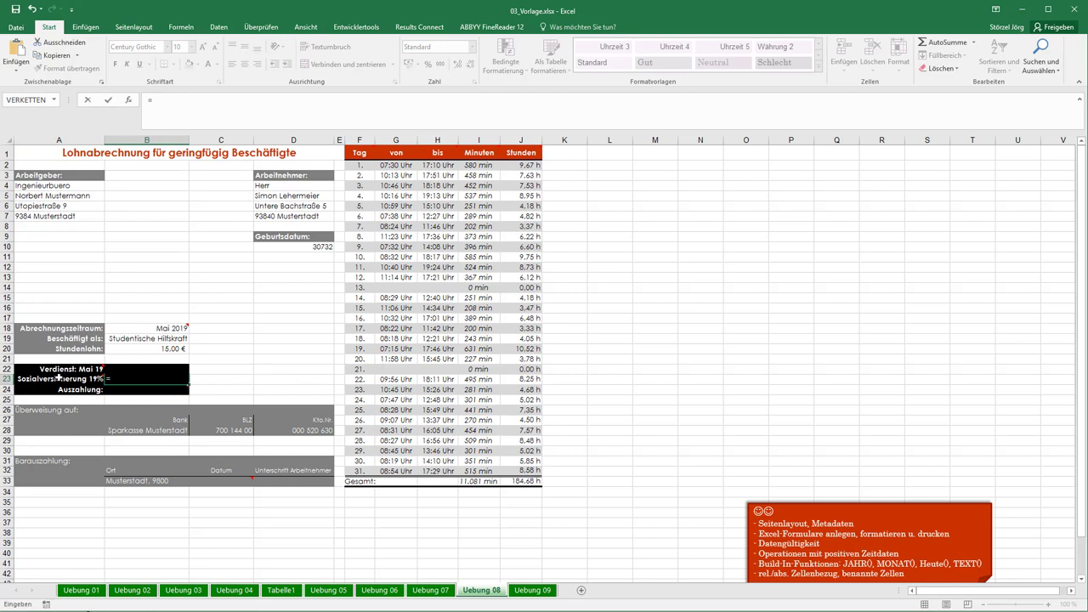
left_click(102, 379)
type("*")
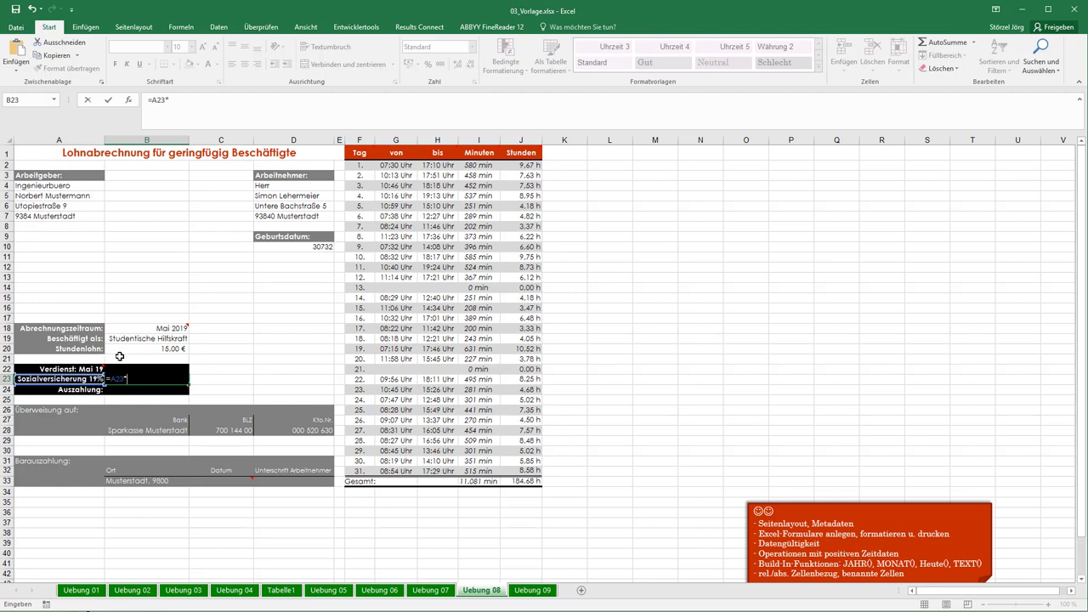
left_click(175, 365)
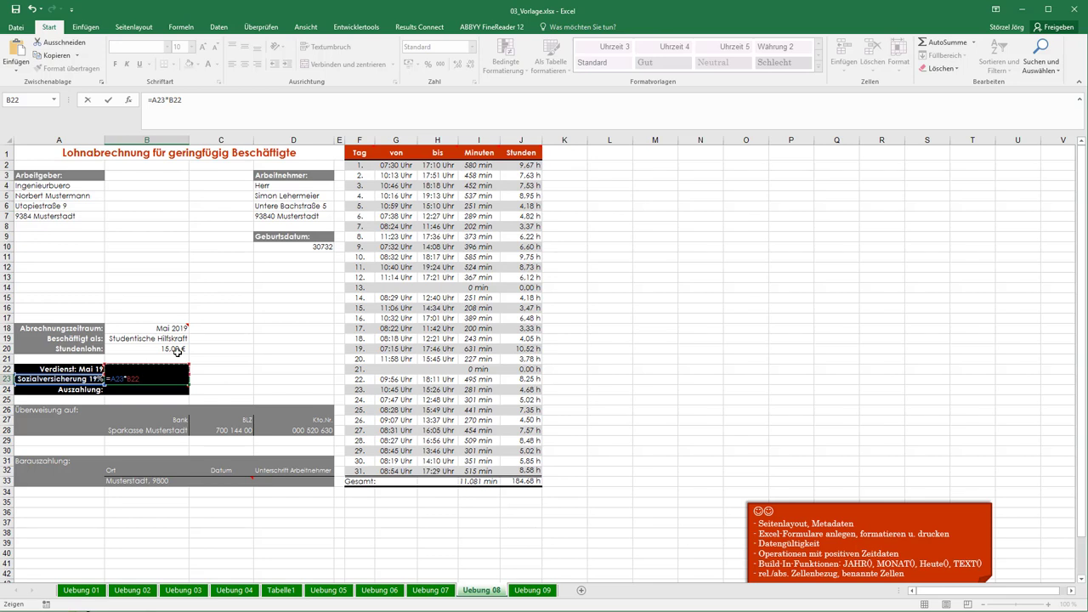
key("Return")
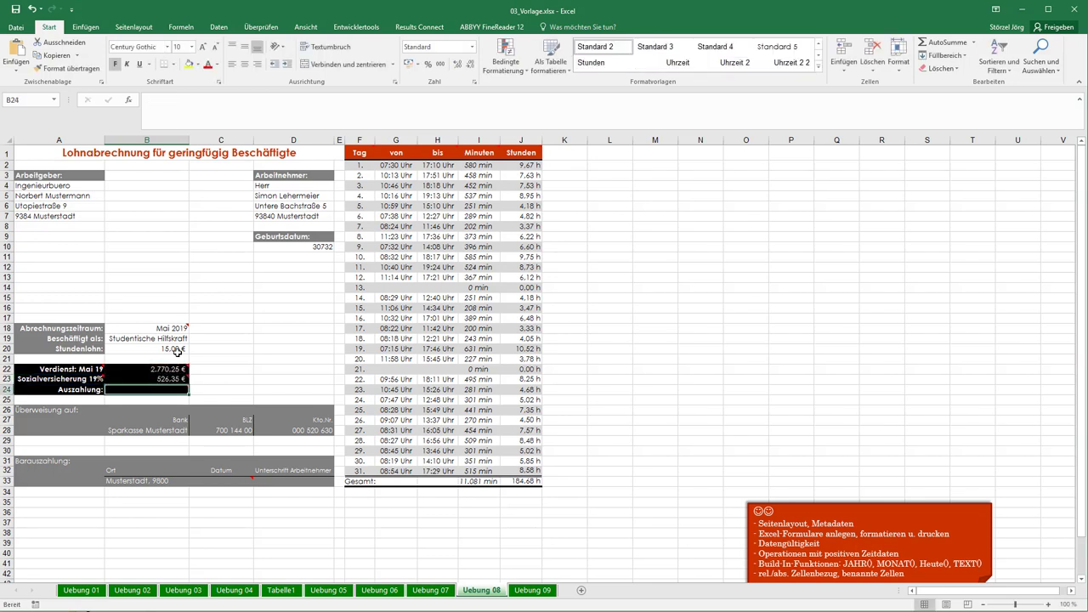
Enter =B22-B23 in B24 to calculate the payout
mouse_move(151, 389)
type("=")
left_click(143, 369)
type("-")
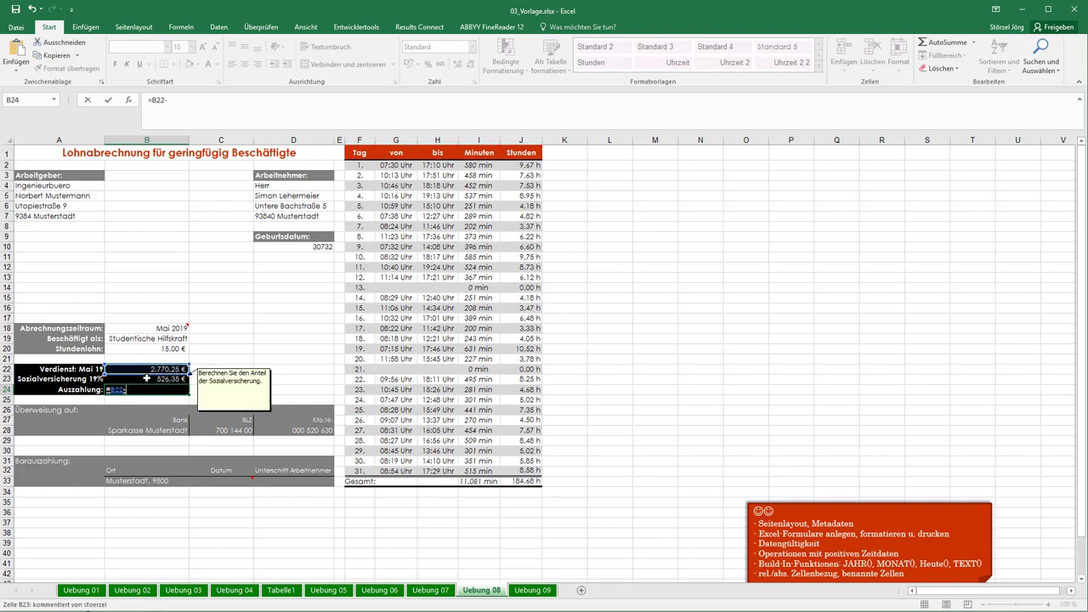
left_click(146, 379)
key("Return")
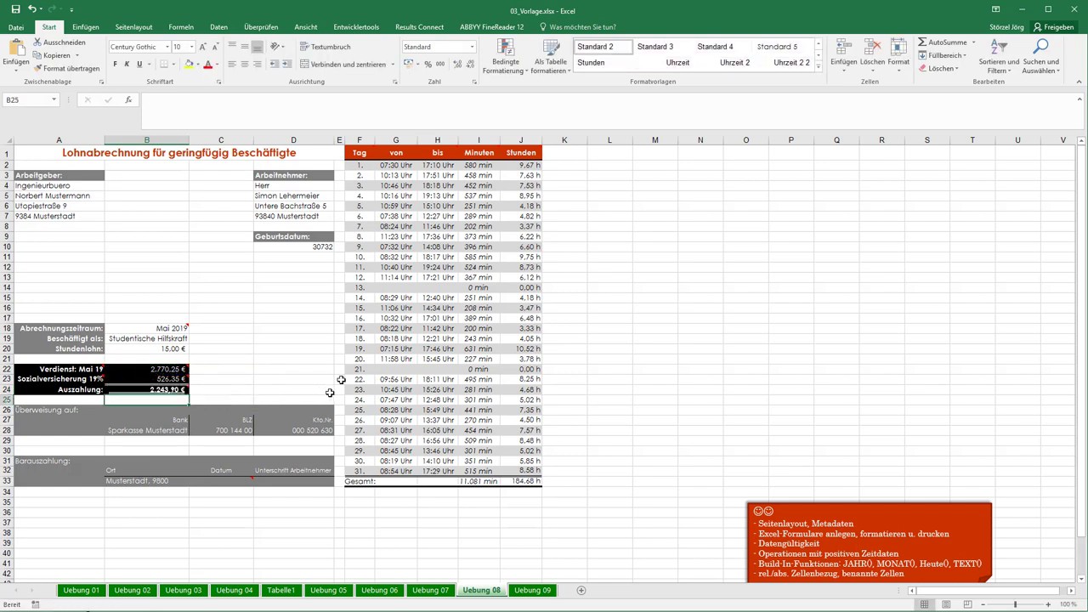
left_click(314, 338)
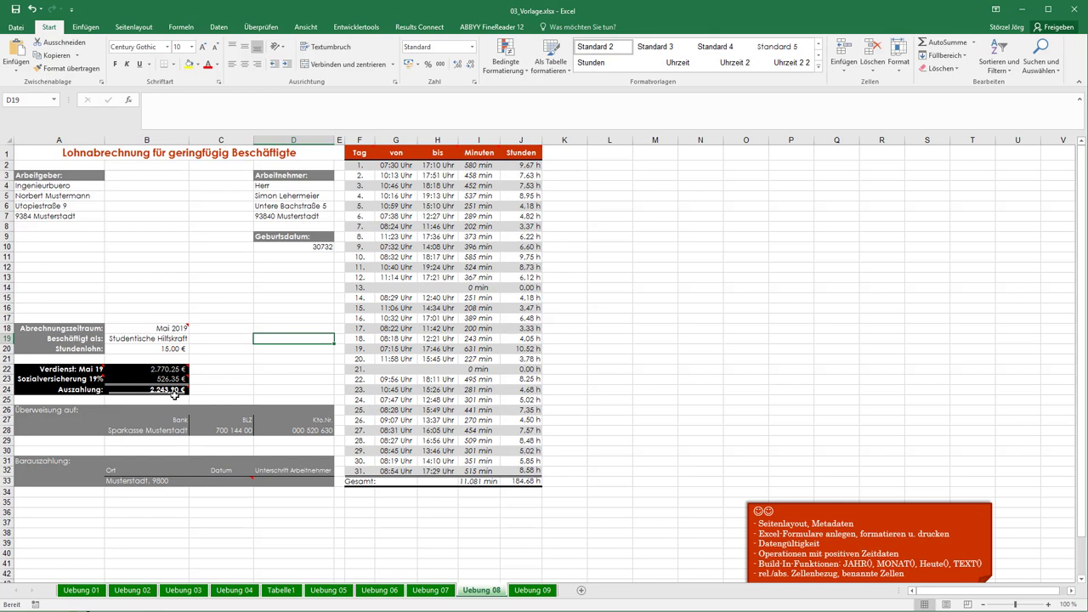
Enter =heute() in the Datum cell C33 so it shows 21.05.2019
left_click(223, 481)
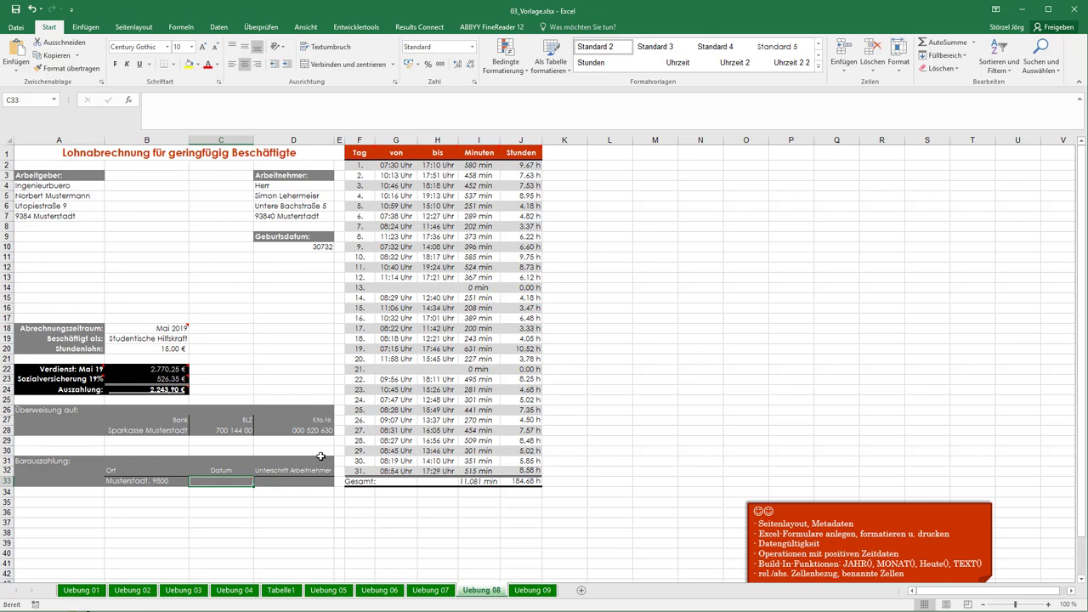
type("=")
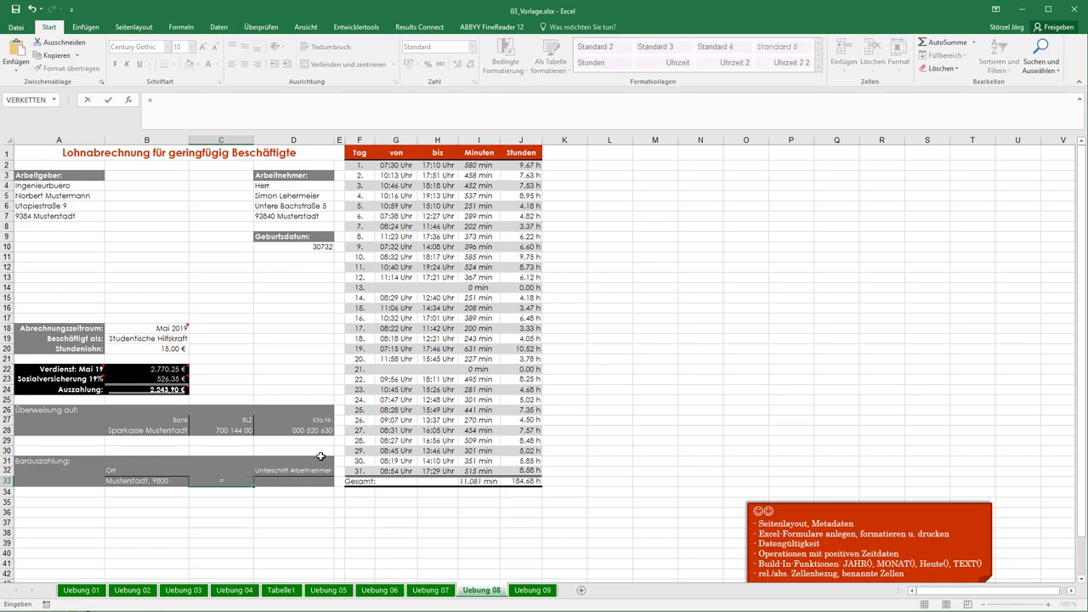
type("heute")
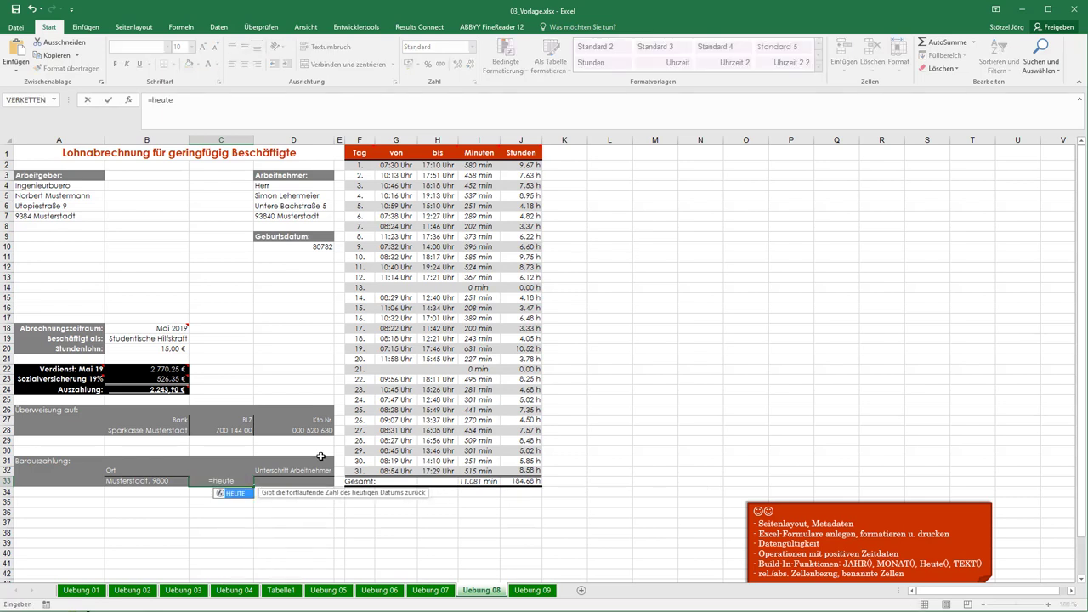
type("()")
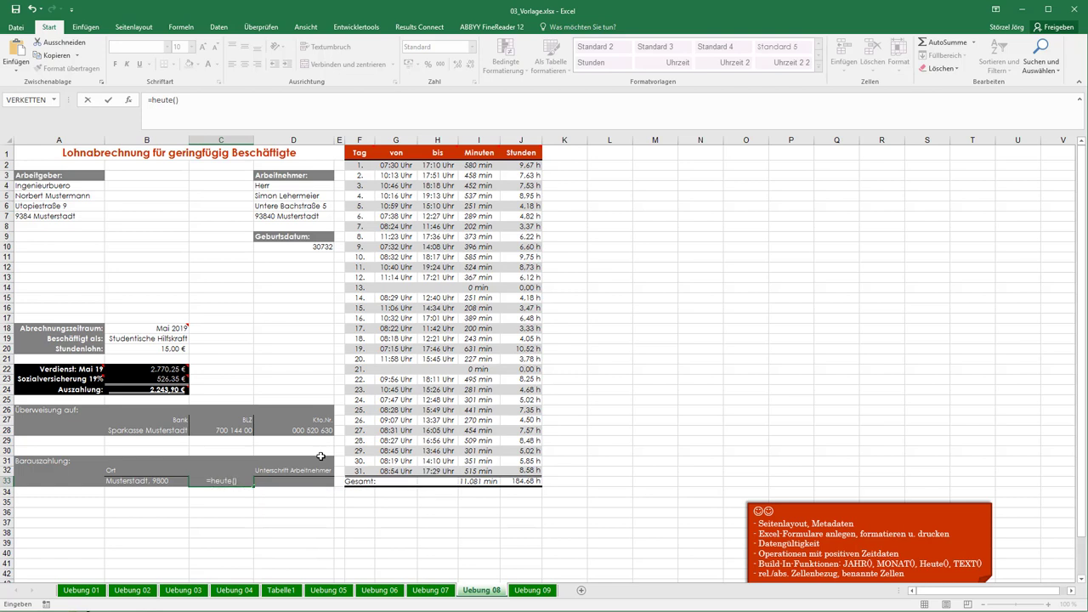
key("Return")
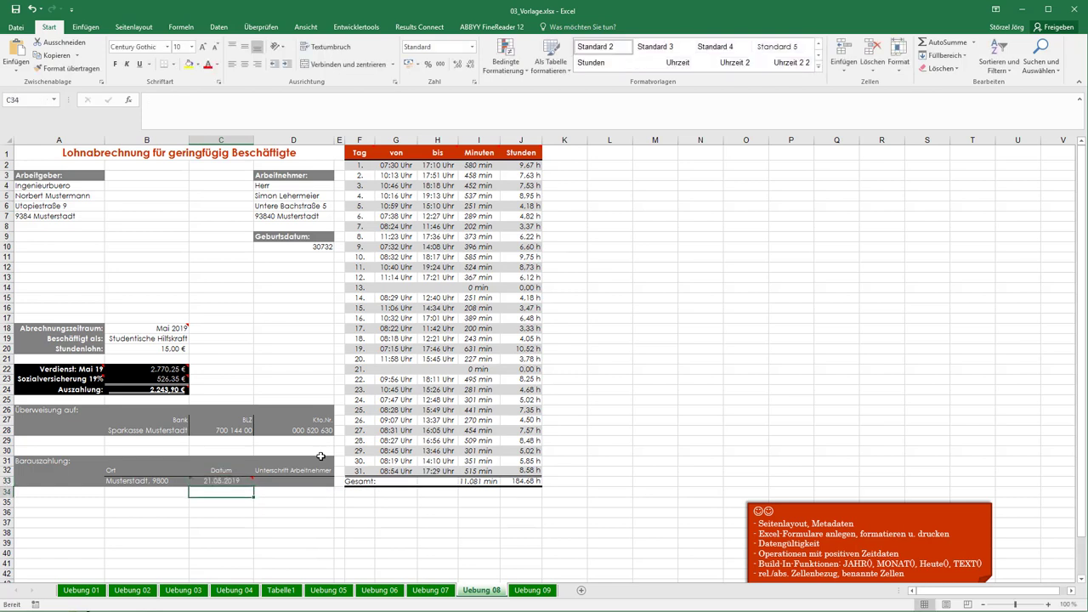
mouse_move(228, 482)
Apply the Datum, kurz format to D10 to show 20.02.1984, then check B18
left_click(309, 248)
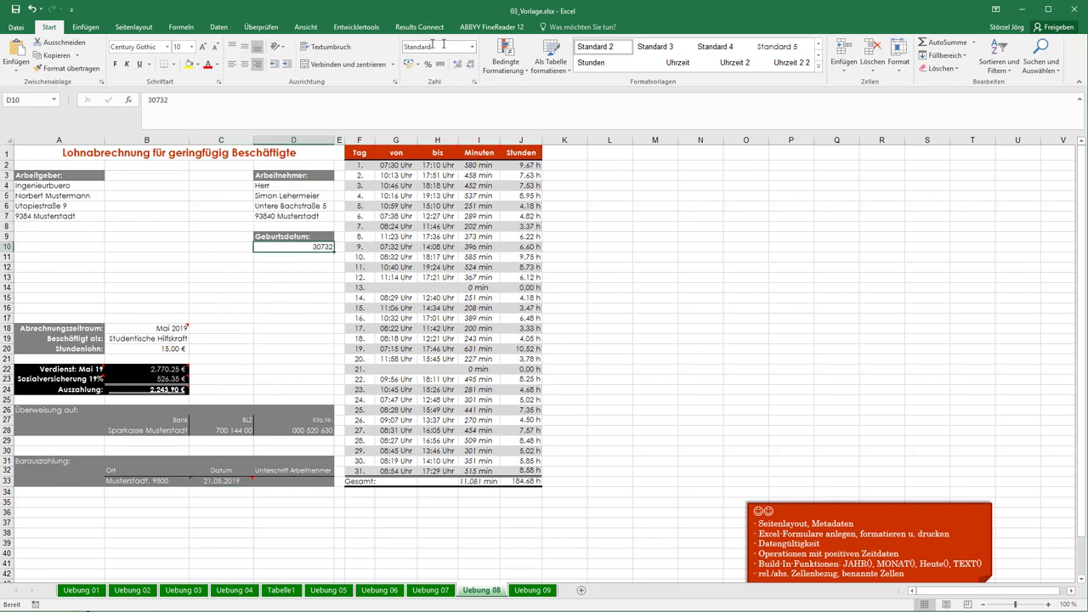
left_click(472, 46)
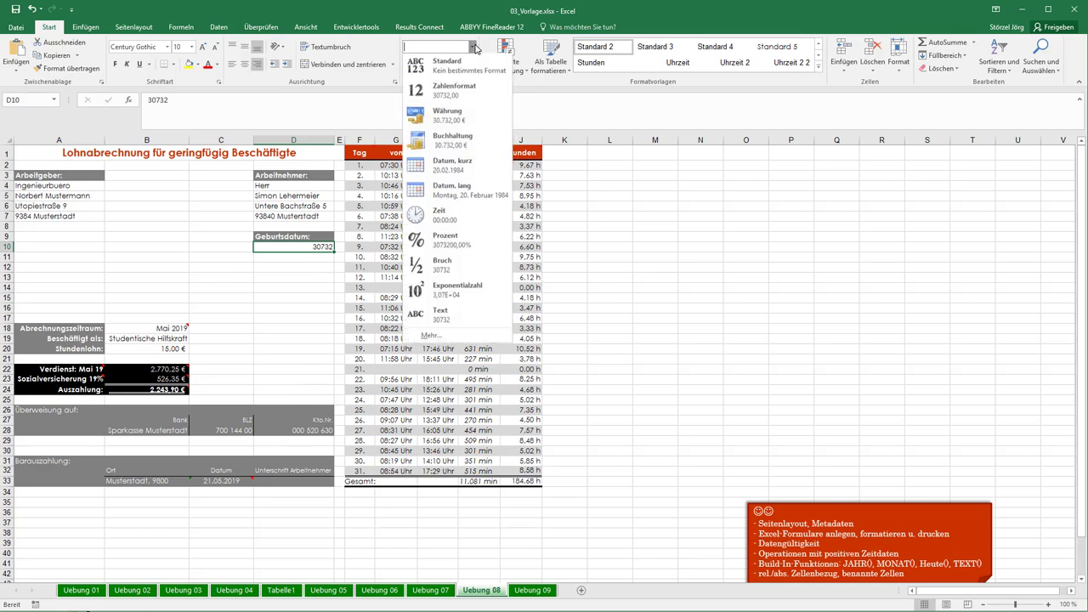
left_click(453, 170)
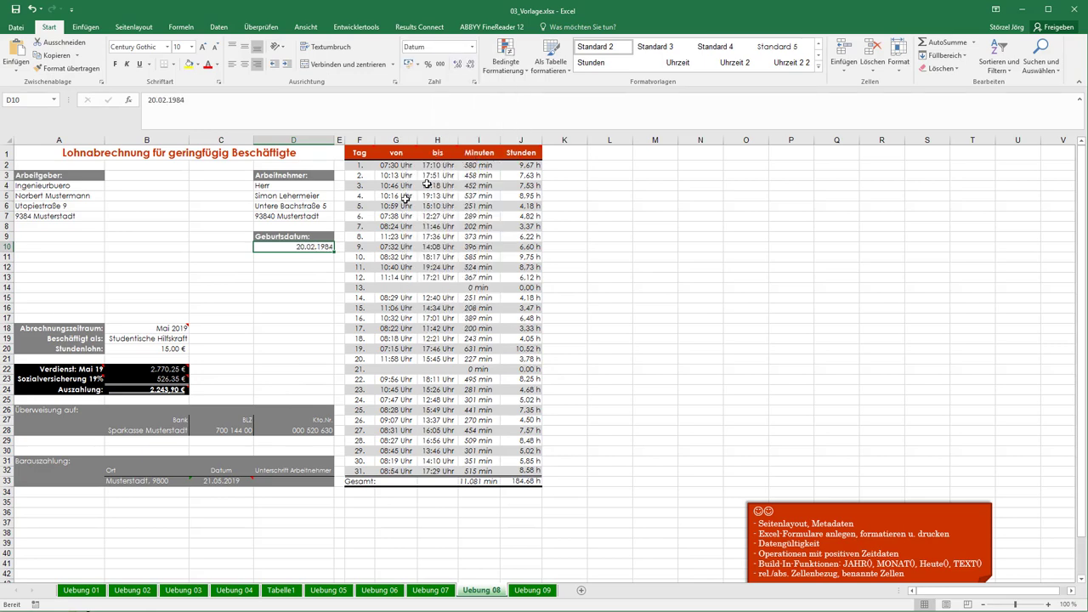
left_click(297, 289)
left_click(292, 247)
left_click(152, 328)
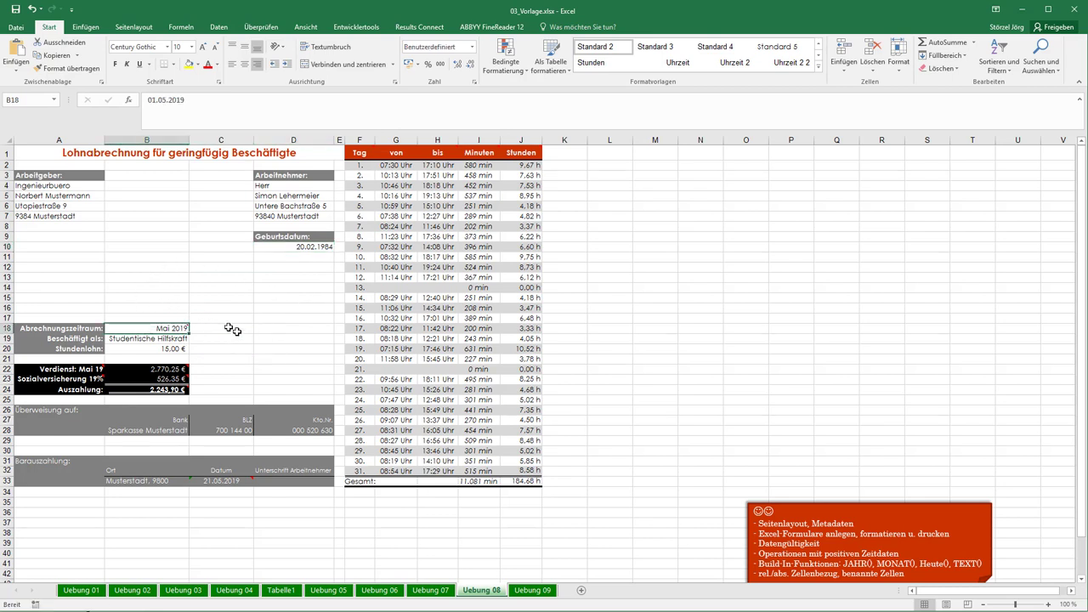
mouse_move(183, 329)
Review the hourly wage in B20, the amounts in B22:B24 and the A20 label
left_click(169, 349)
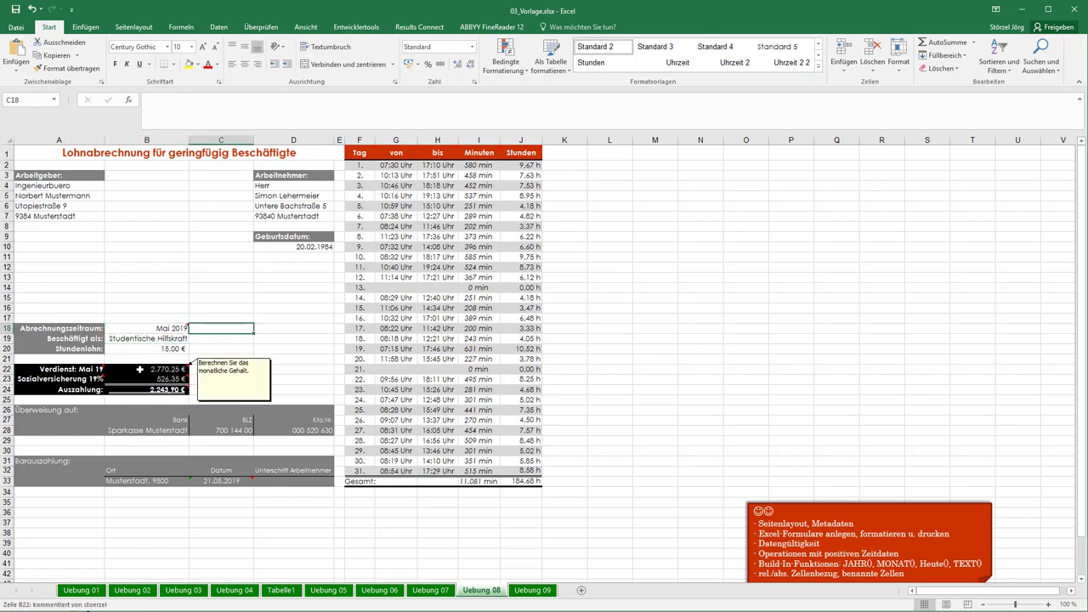
left_click_drag(149, 369, 174, 390)
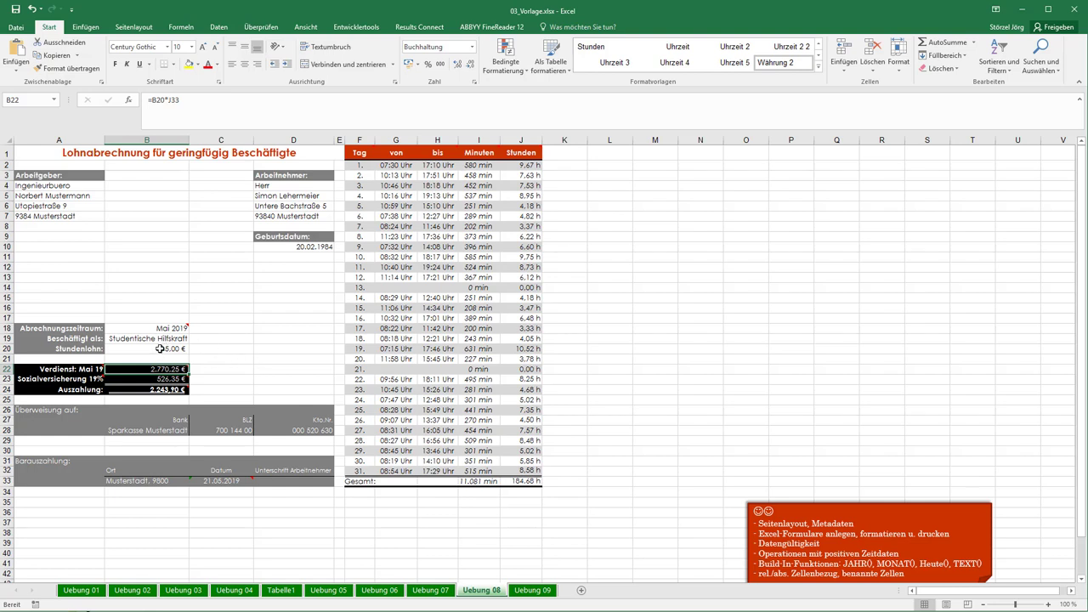
left_click(160, 349)
left_click(85, 348)
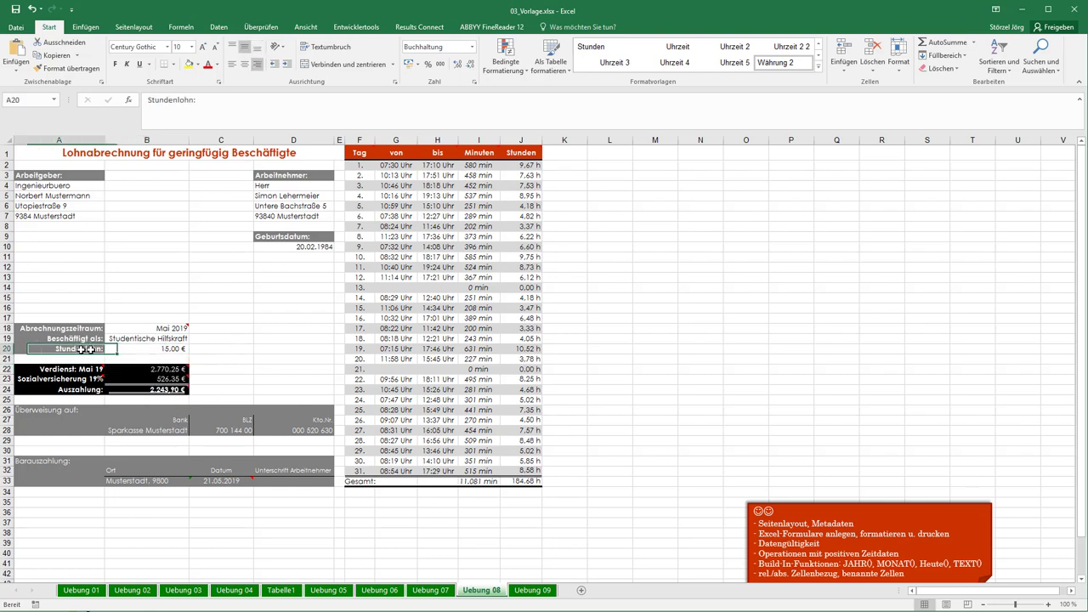
left_click(207, 361)
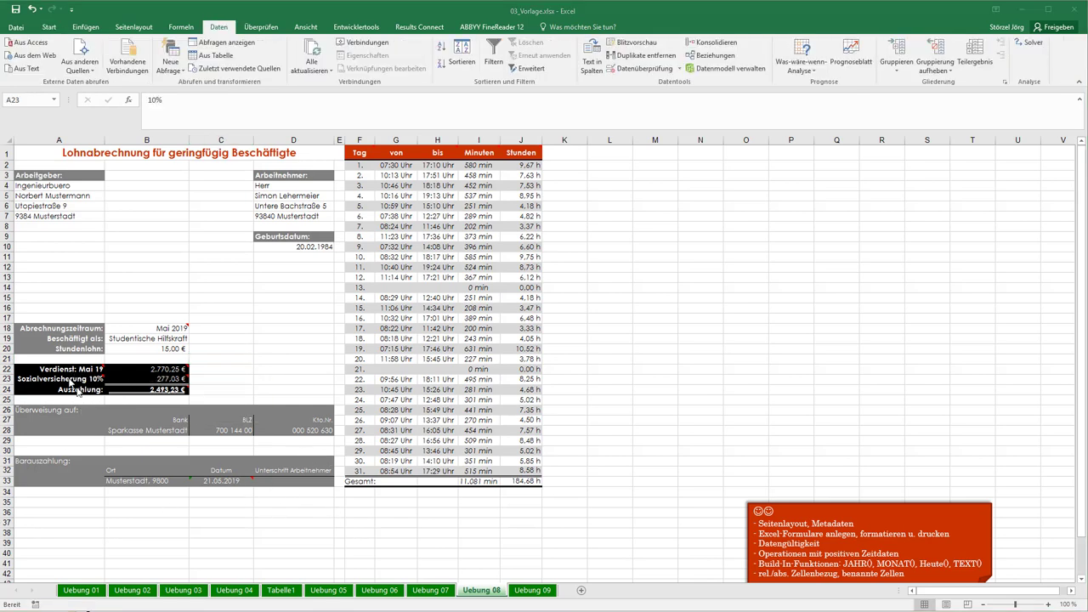
Try 25% and 29% as the A23 rate, then set it back to 19%
left_click(60, 379)
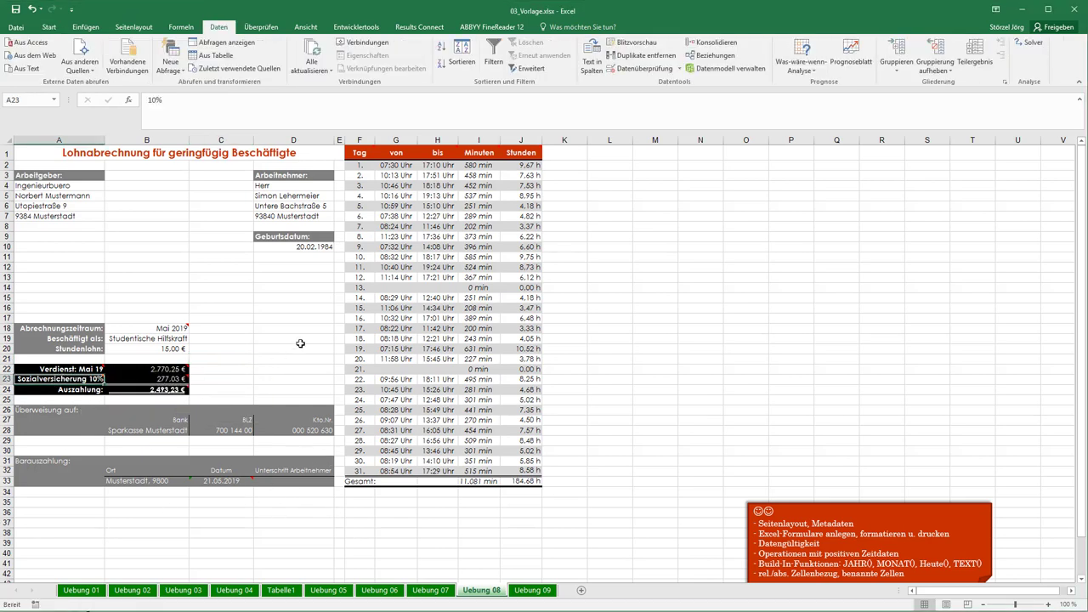
type("25")
key("Return")
type("1")
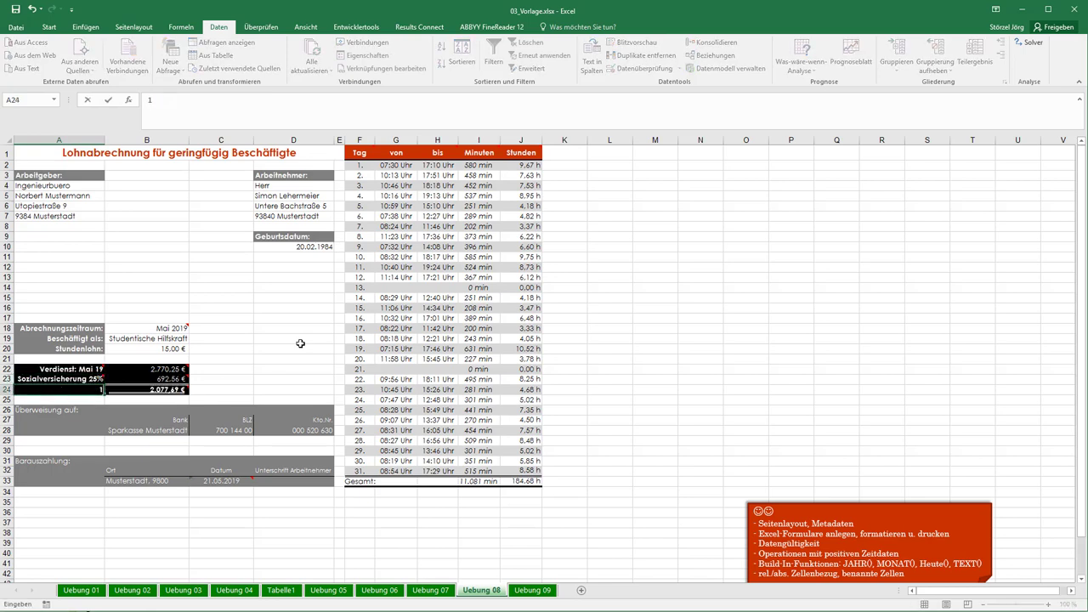
key("Escape")
key("Up")
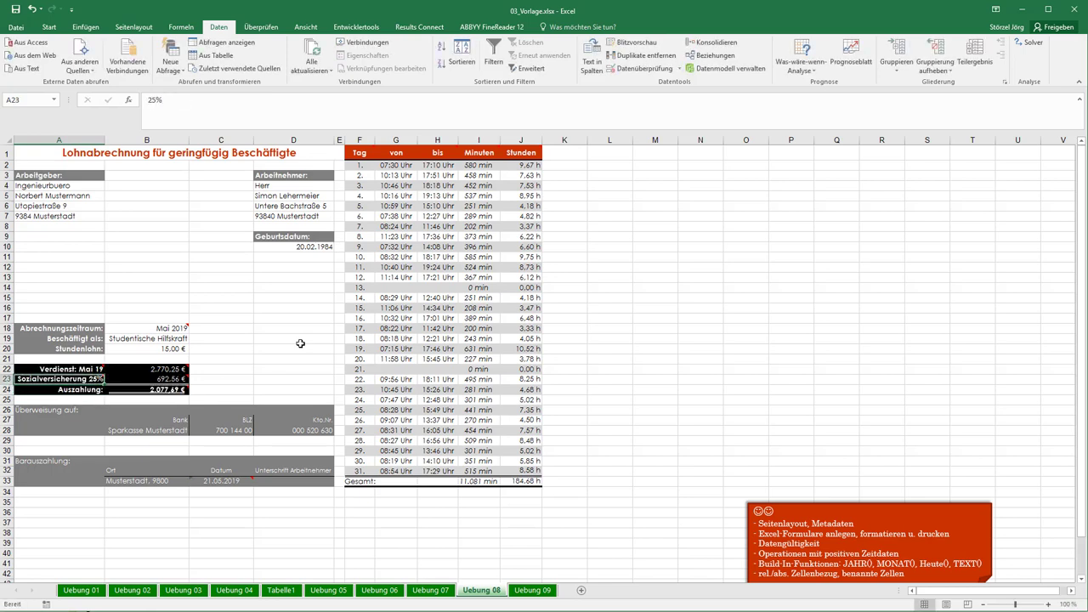
type("29")
key("Return")
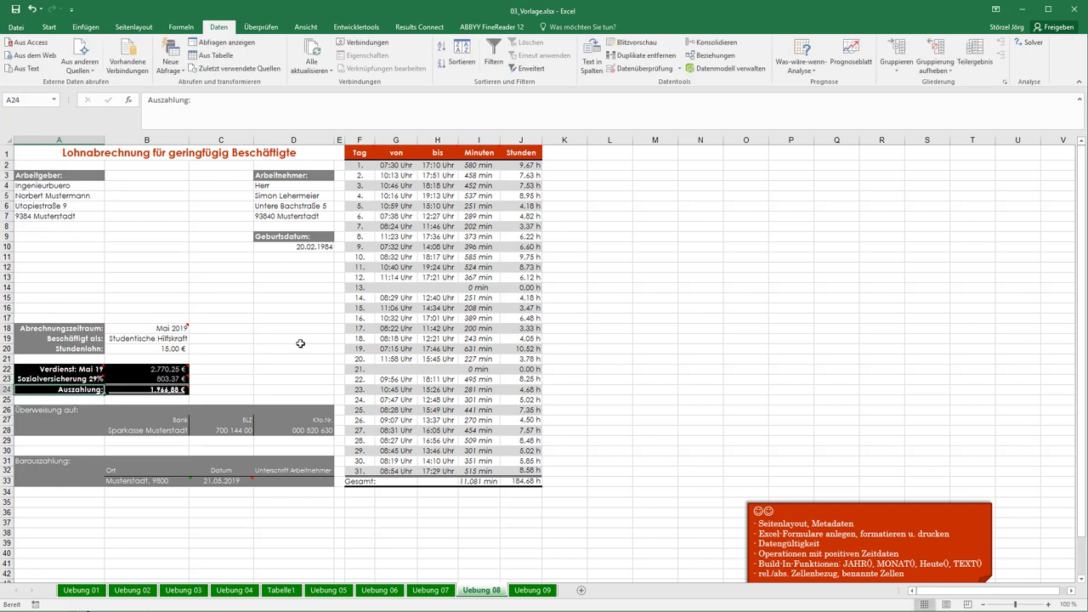
key("Up")
type("19")
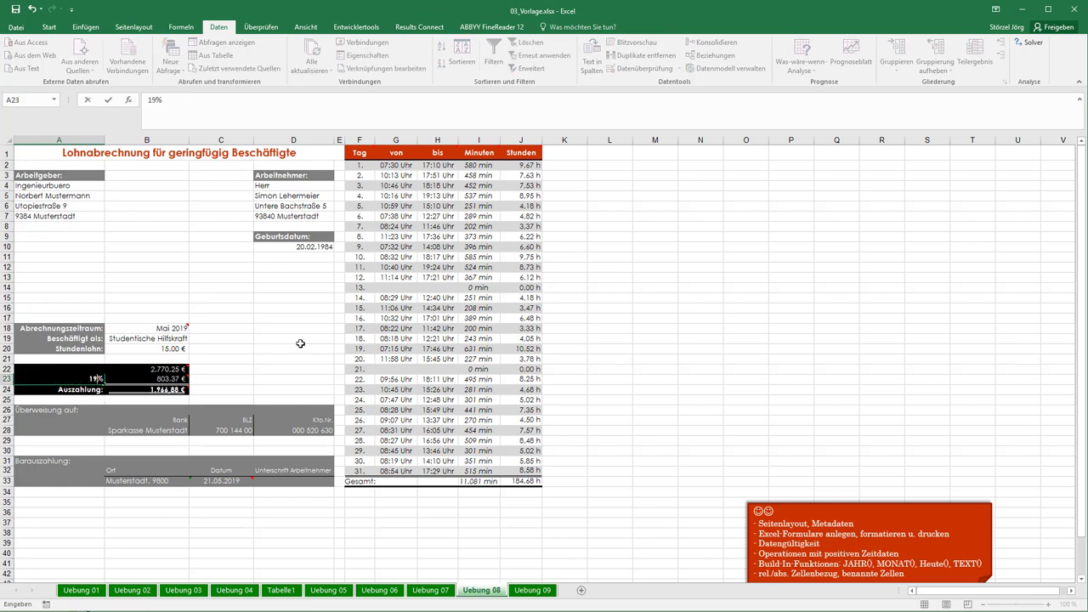
key("Return")
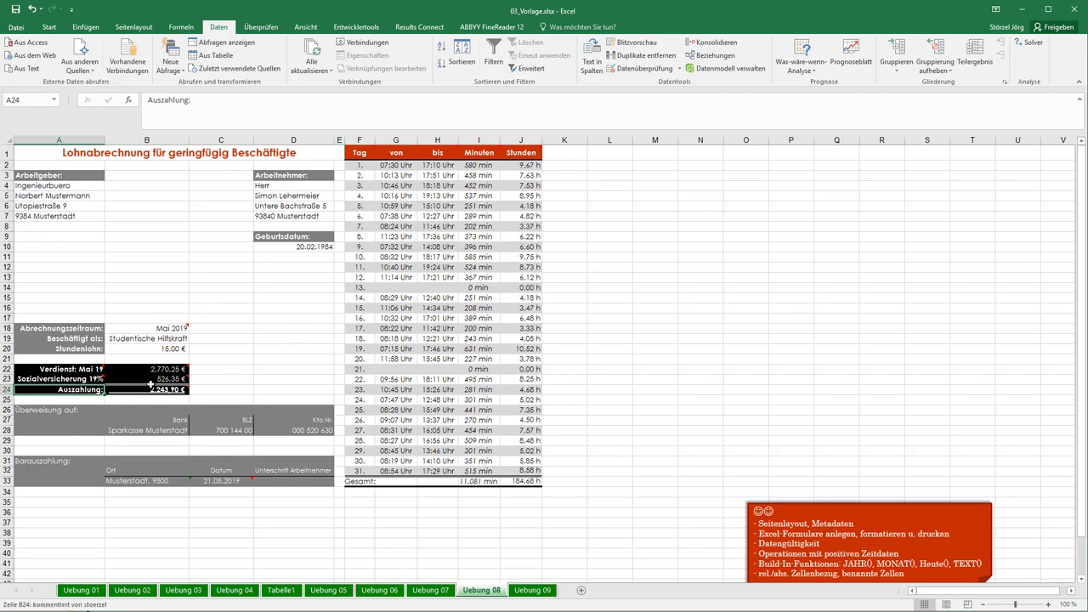
Check the payout formula in B24 and the date formula in C33
left_click(155, 389)
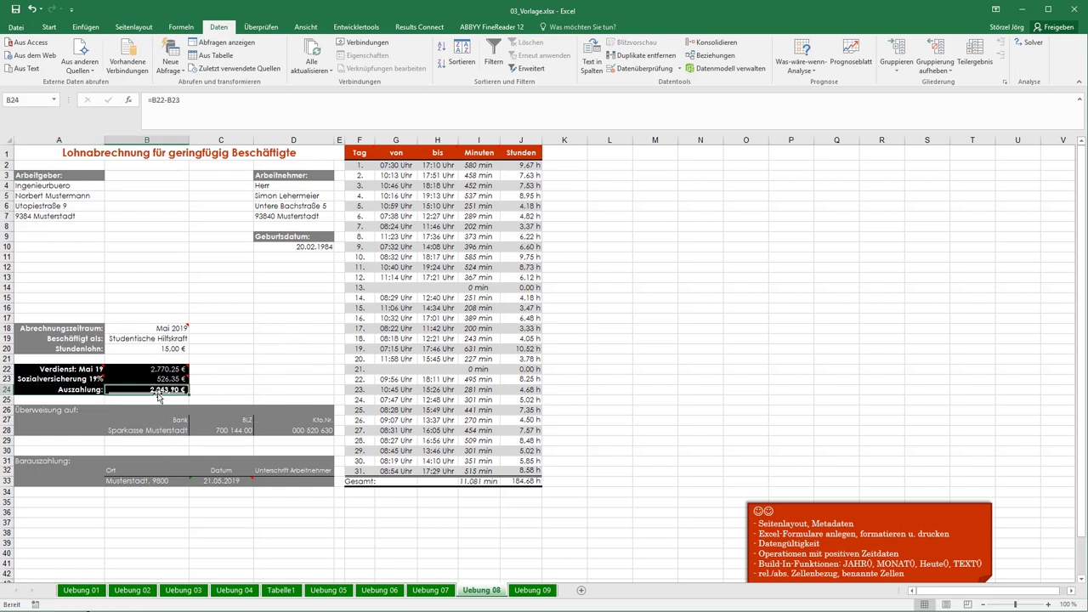
left_click(212, 481)
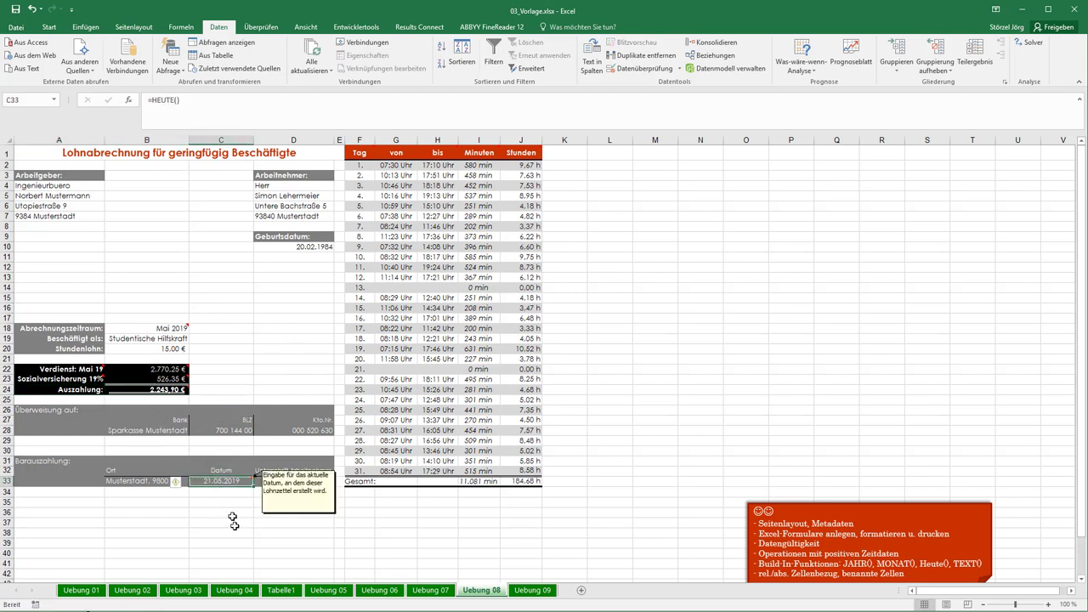
mouse_move(215, 480)
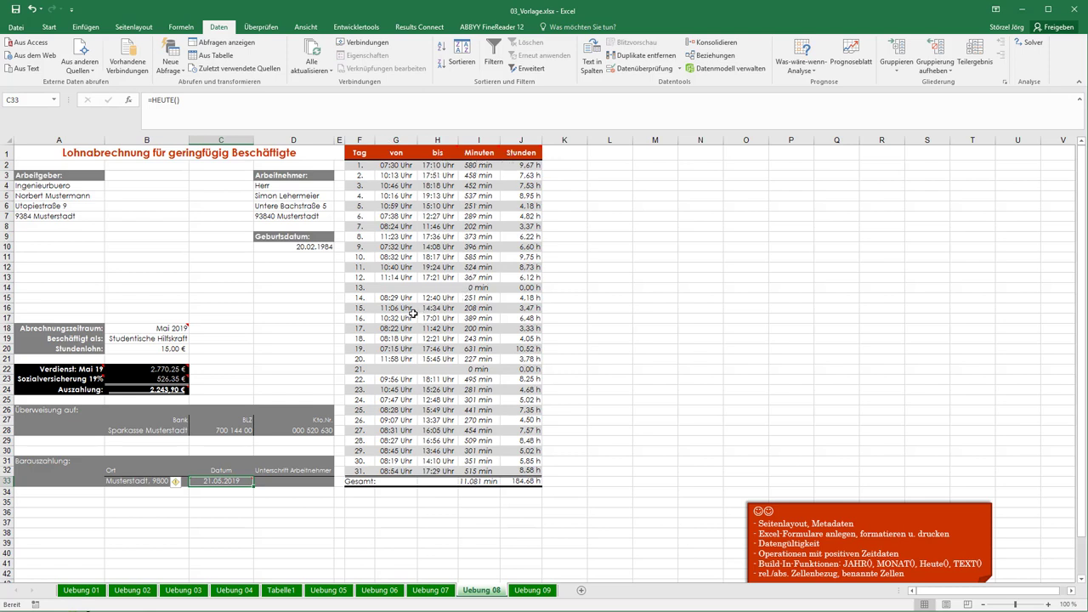
Drag the red folded-corner topic note up over the employer and employee details, B3:D13
left_click(782, 504)
left_click_drag(782, 504, 146, 199)
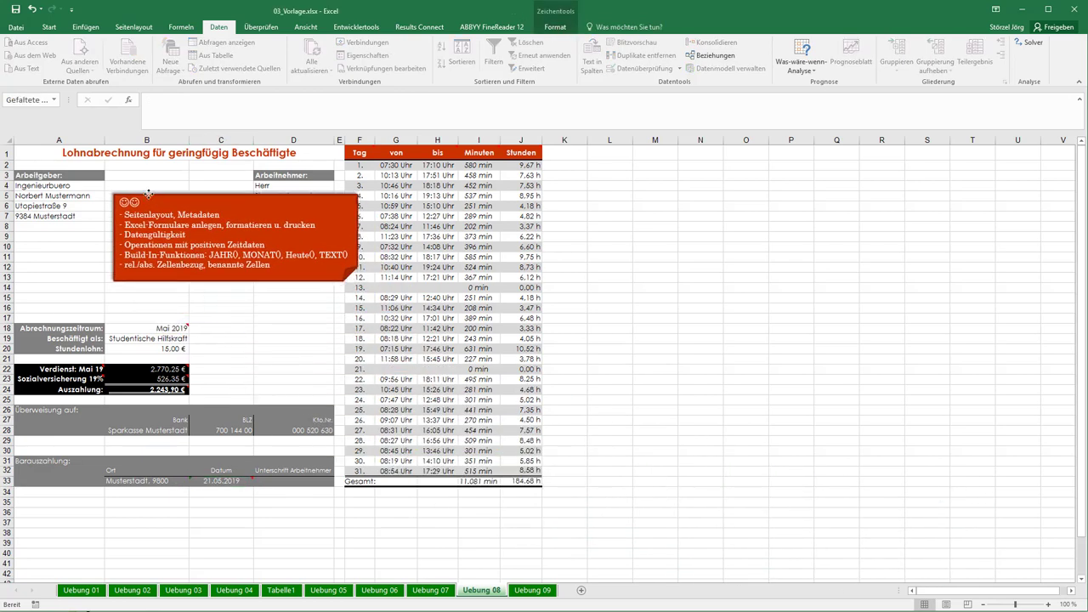